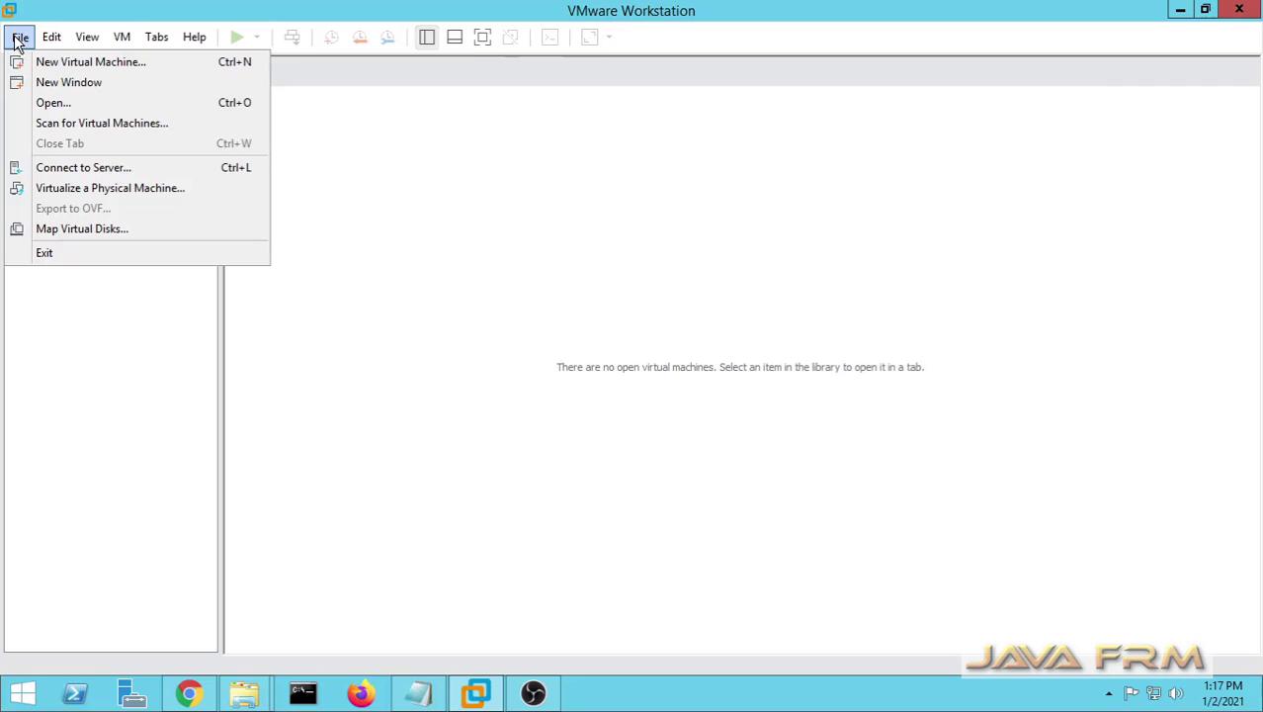
# Start creating a new virtual machine with the Typical (recommended) configuration.
pyautogui.click(40, 59)
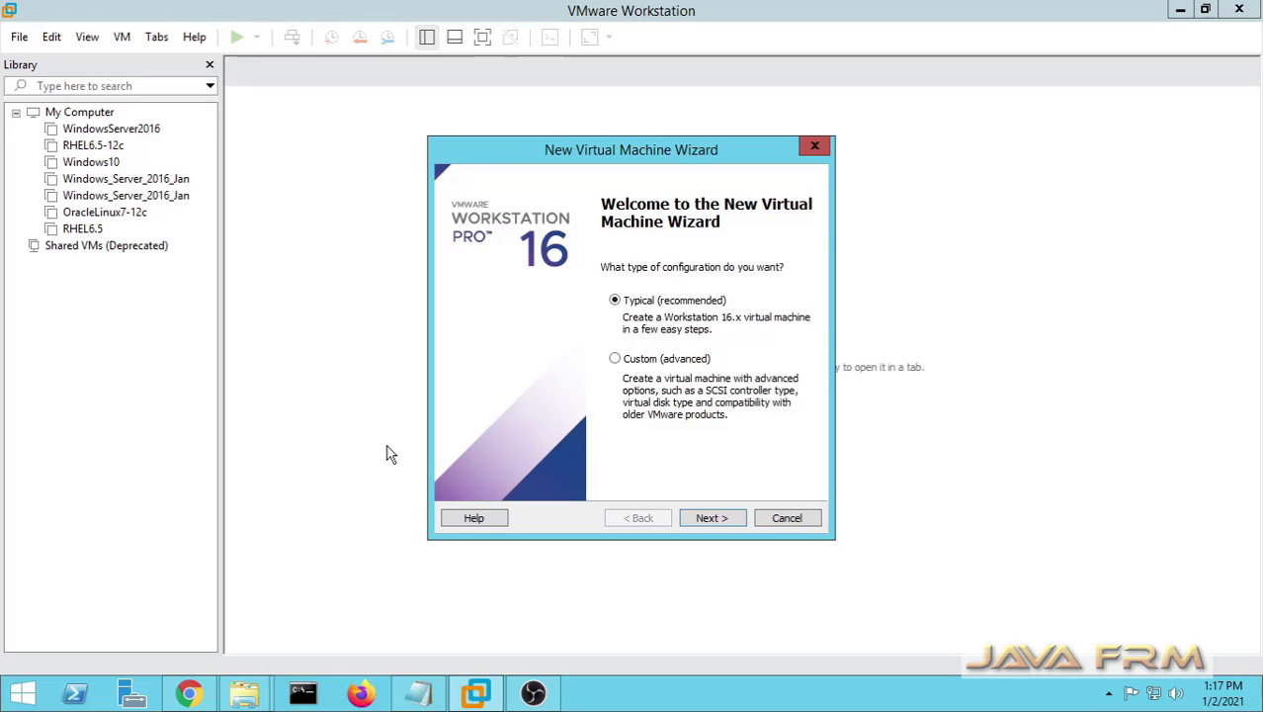
pyautogui.click(702, 522)
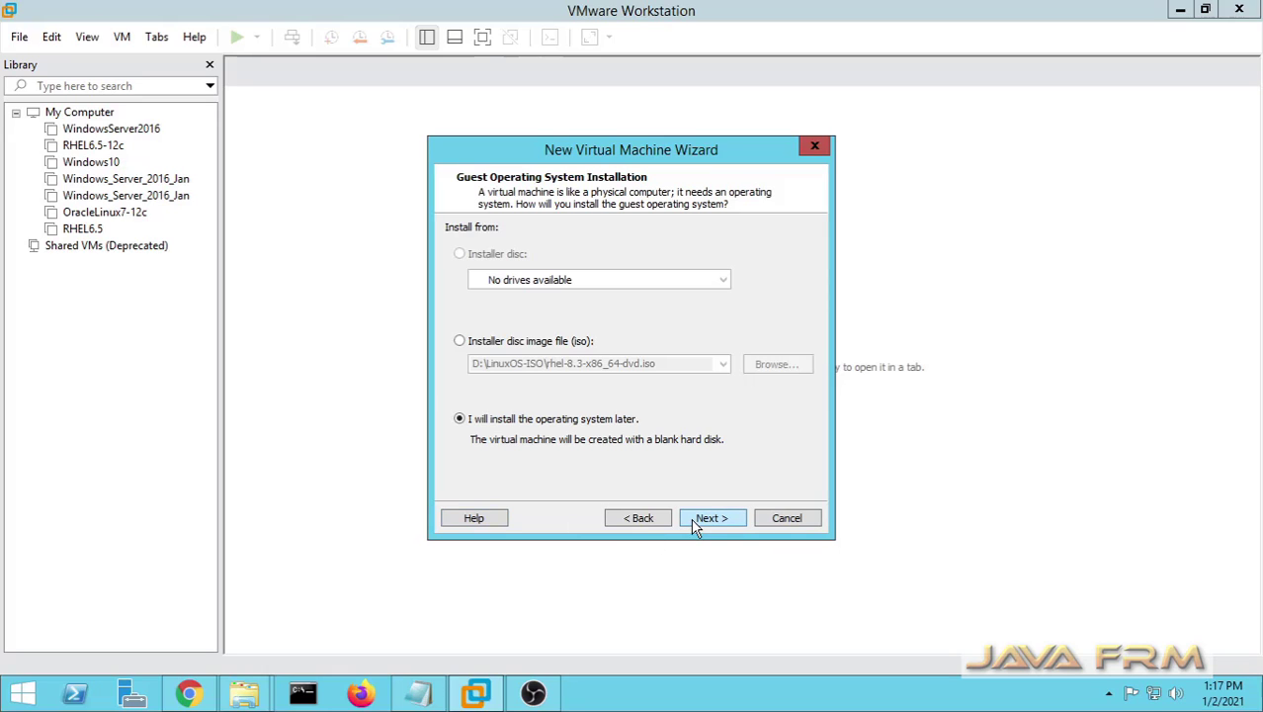
# Select the V1004253-01 ISO from the LinuxOS-ISO folder as the installer disc image.
pyautogui.click(484, 341)
pyautogui.click(775, 365)
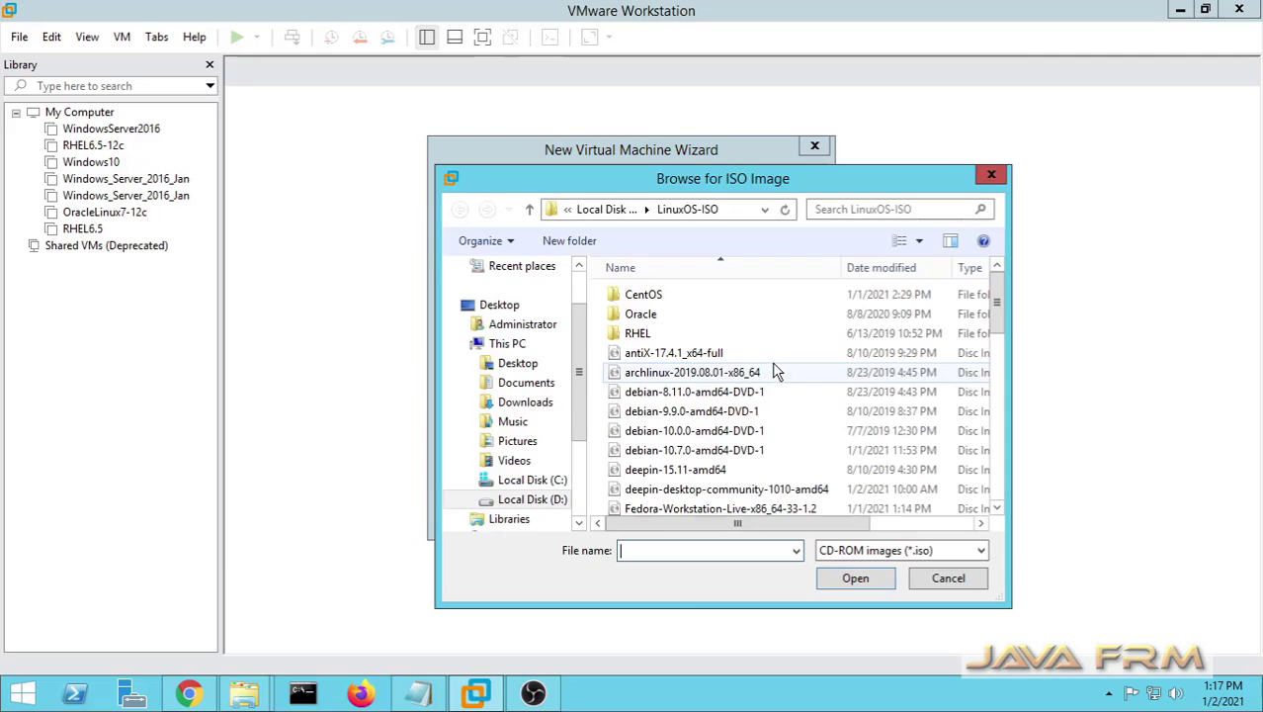
pyautogui.click(698, 431)
pyautogui.scroll(-10, 698, 440)
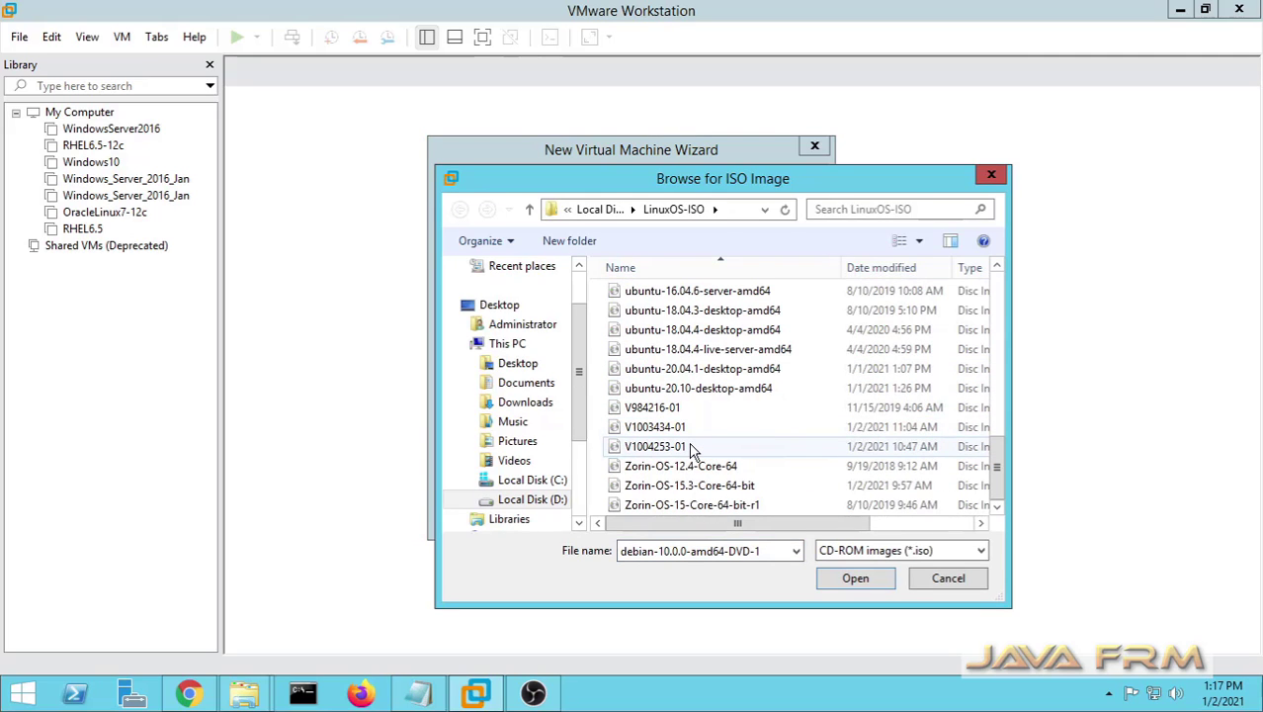
pyautogui.moveTo(752, 523)
pyautogui.mouseDown()
pyautogui.moveTo(841, 537)
pyautogui.moveTo(739, 529)
pyautogui.mouseUp()
pyautogui.click(669, 453)
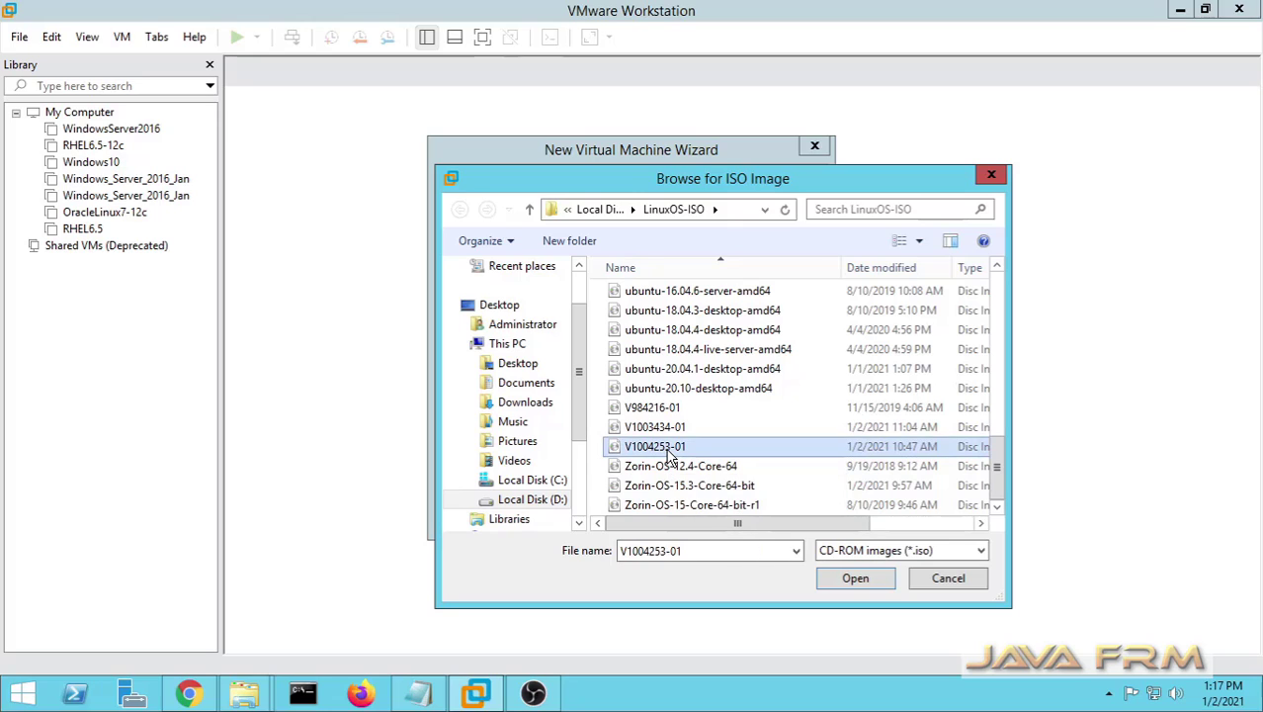
pyautogui.click(856, 579)
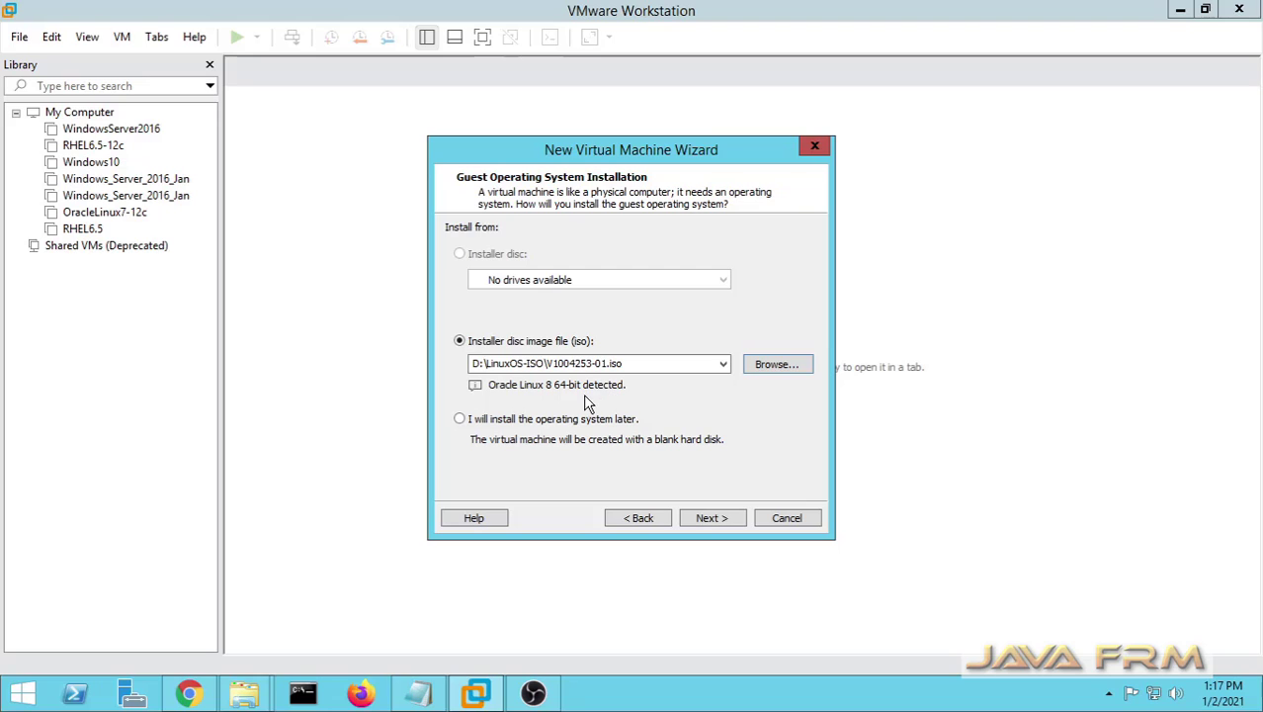
# Choose to install the operating system later and set the Linux guest version to Oracle Linux 8 64-bit.
pyautogui.click(534, 425)
pyautogui.click(713, 524)
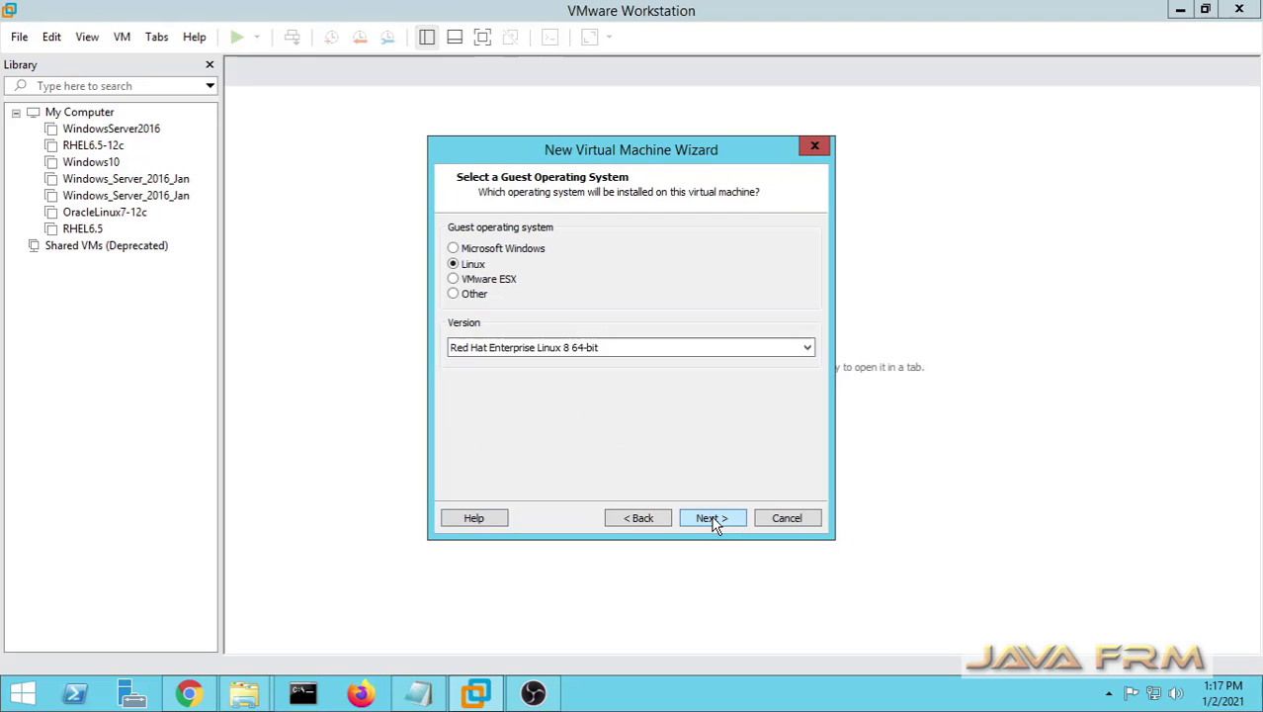
pyautogui.click(806, 348)
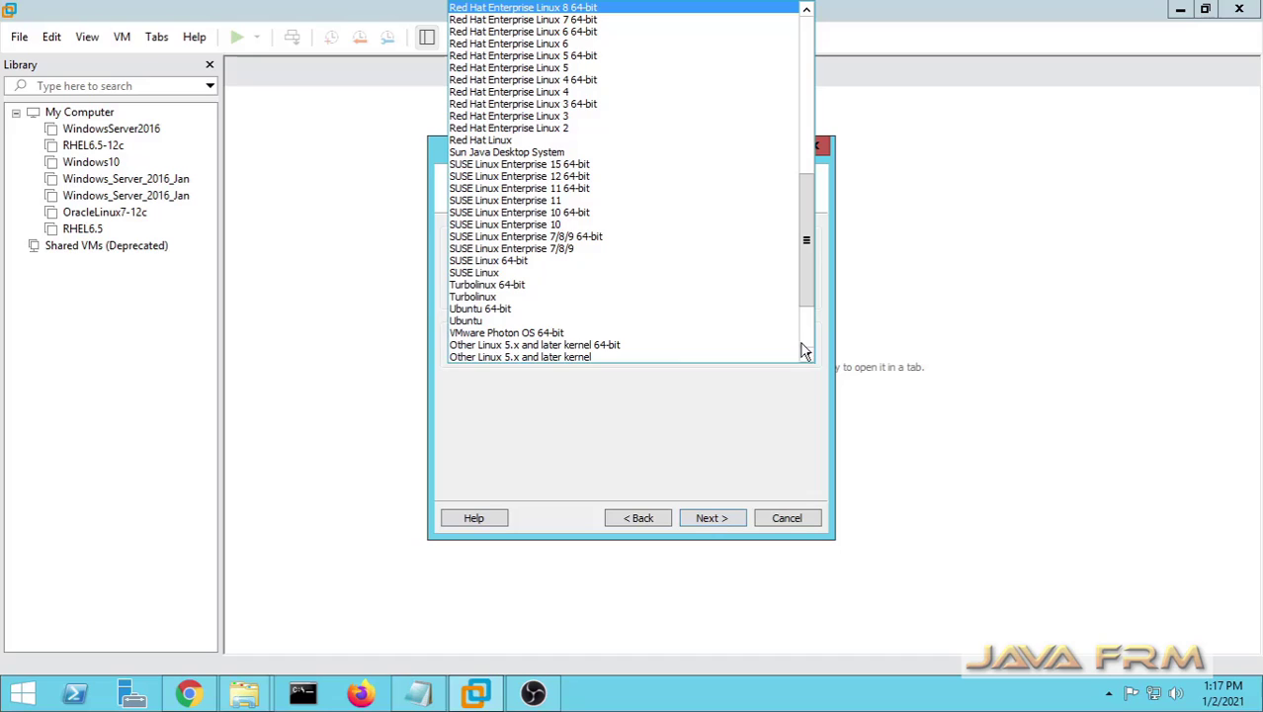
pyautogui.scroll(6, 744, 307)
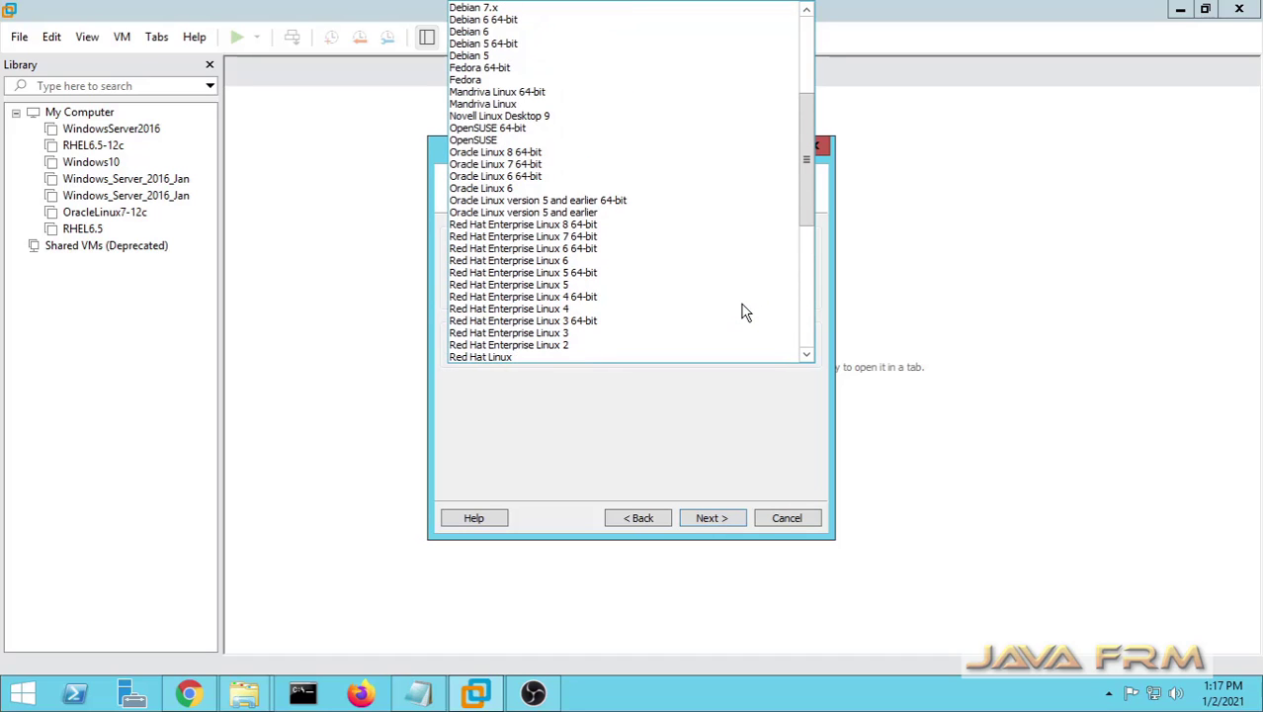
pyautogui.click(549, 153)
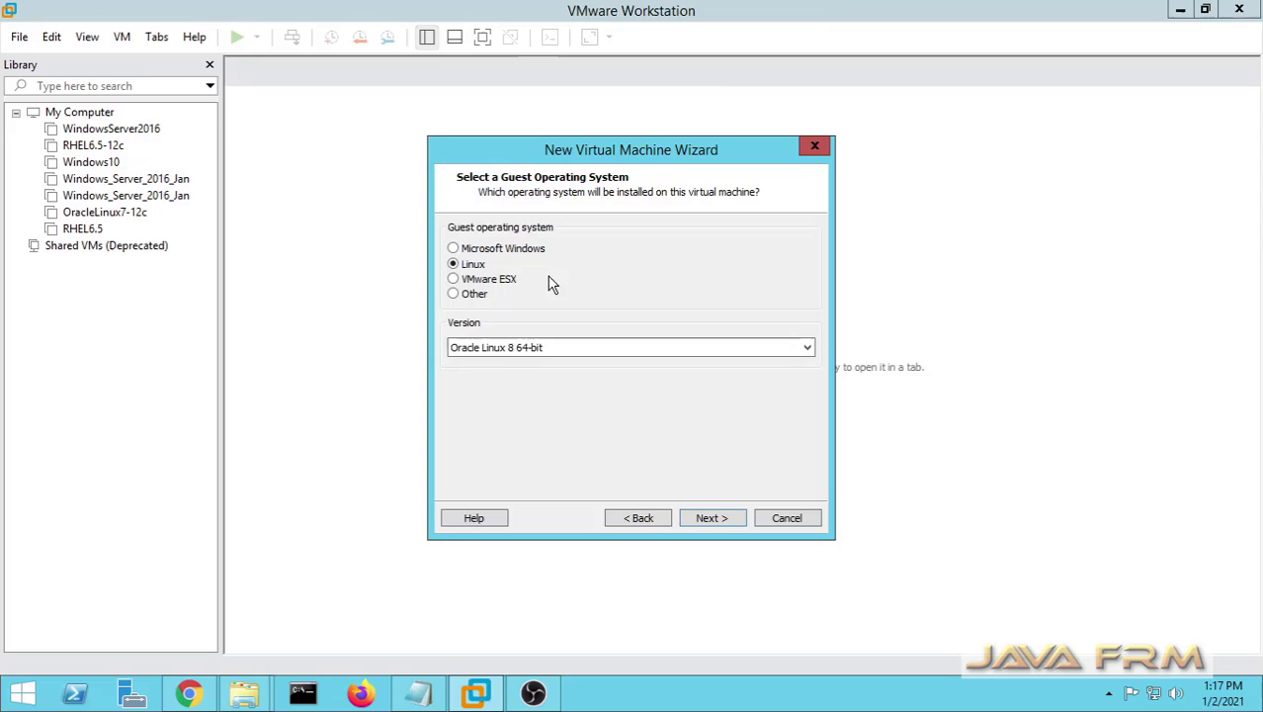
pyautogui.click(701, 521)
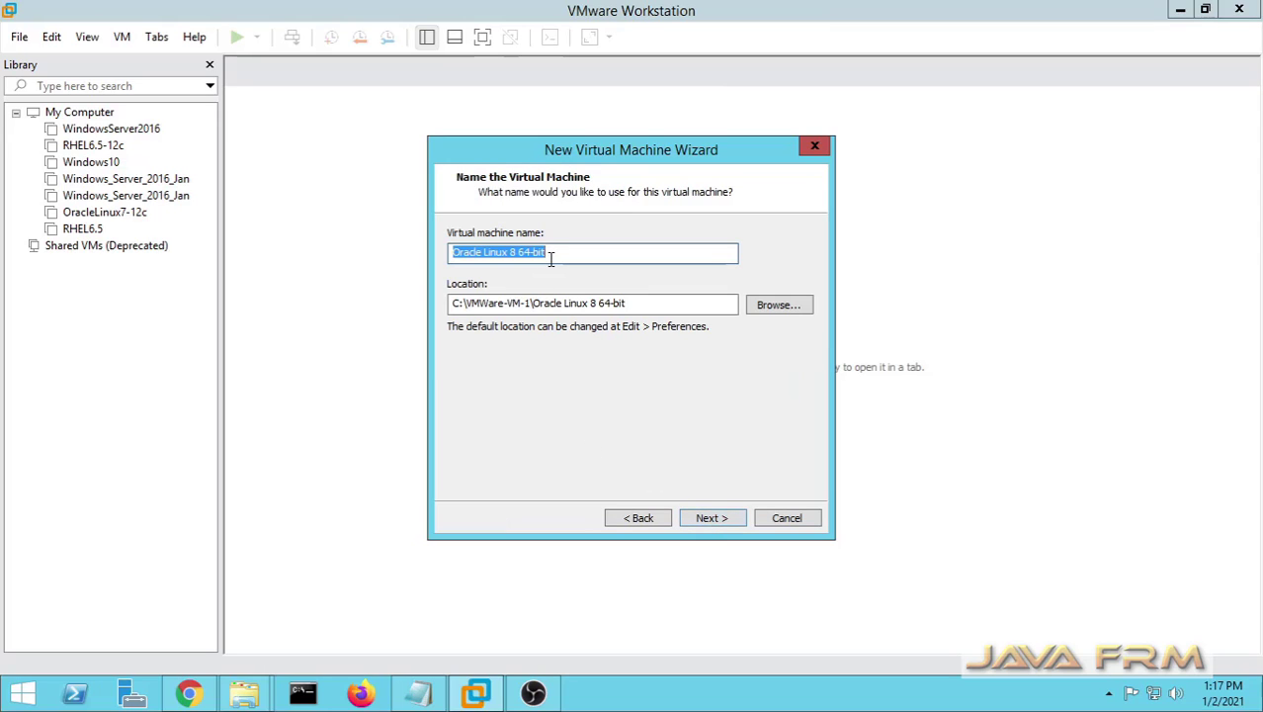
# Name the virtual machine OracleLinux-8.3 and accept the matching location.
pyautogui.write('Oracle')
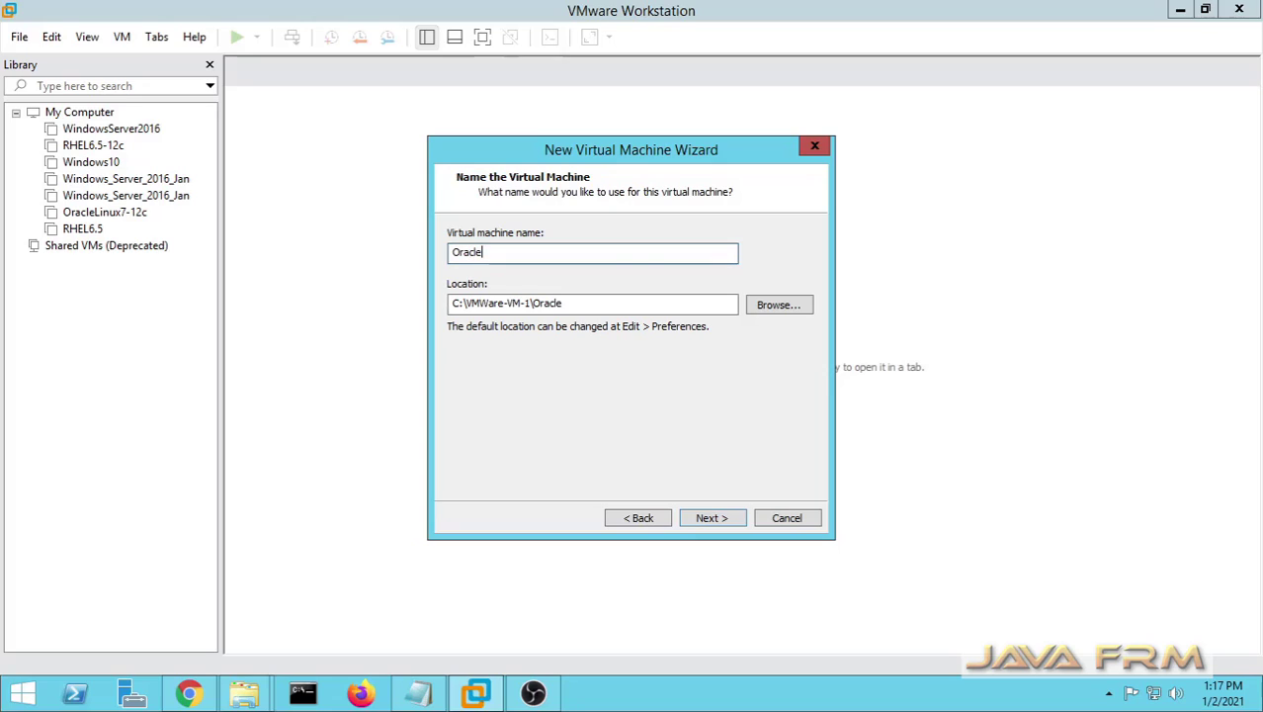
pyautogui.write('Linux-8.3')
pyautogui.click(715, 516)
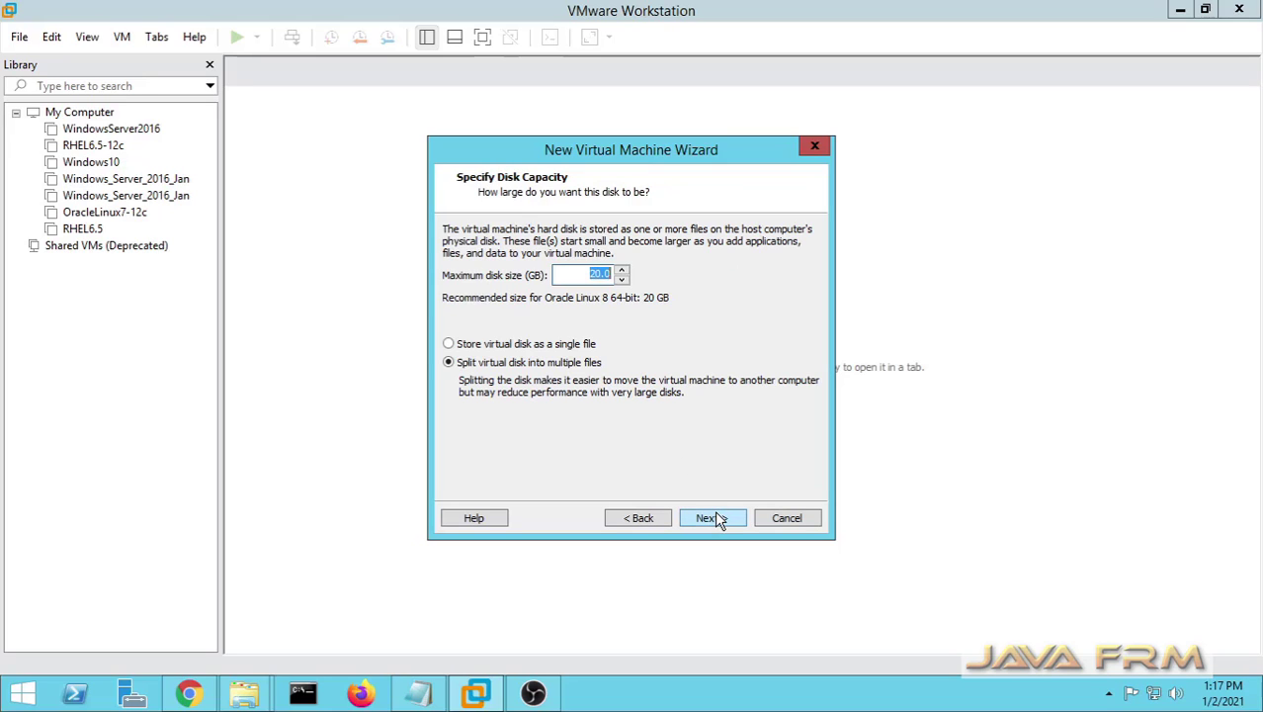
# Set the maximum disk size to 30 GB and store the virtual disk as a single file.
pyautogui.click(590, 273)
pyautogui.click(518, 345)
pyautogui.click(712, 520)
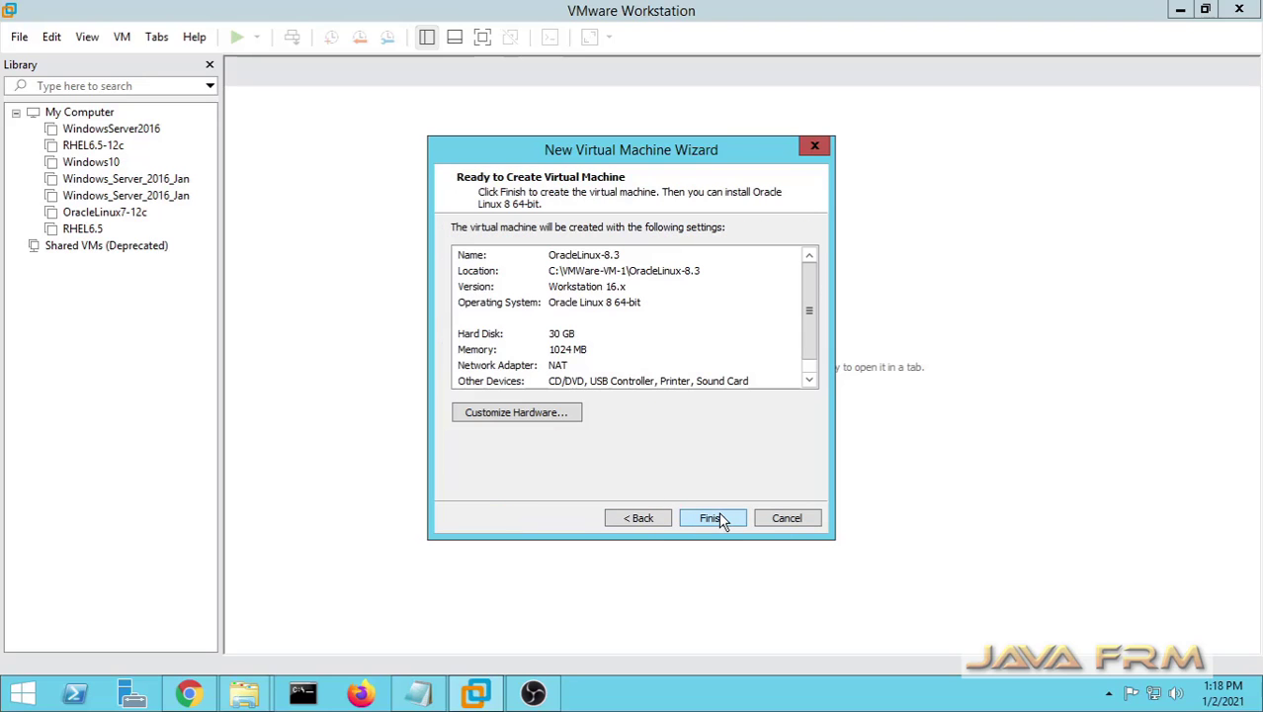
# Customize the hardware with 4096 MB of memory and 4 cores per processor, with Virtualize Intel VT-x/EPT or AMD-V/RVI enabled.
pyautogui.click(561, 420)
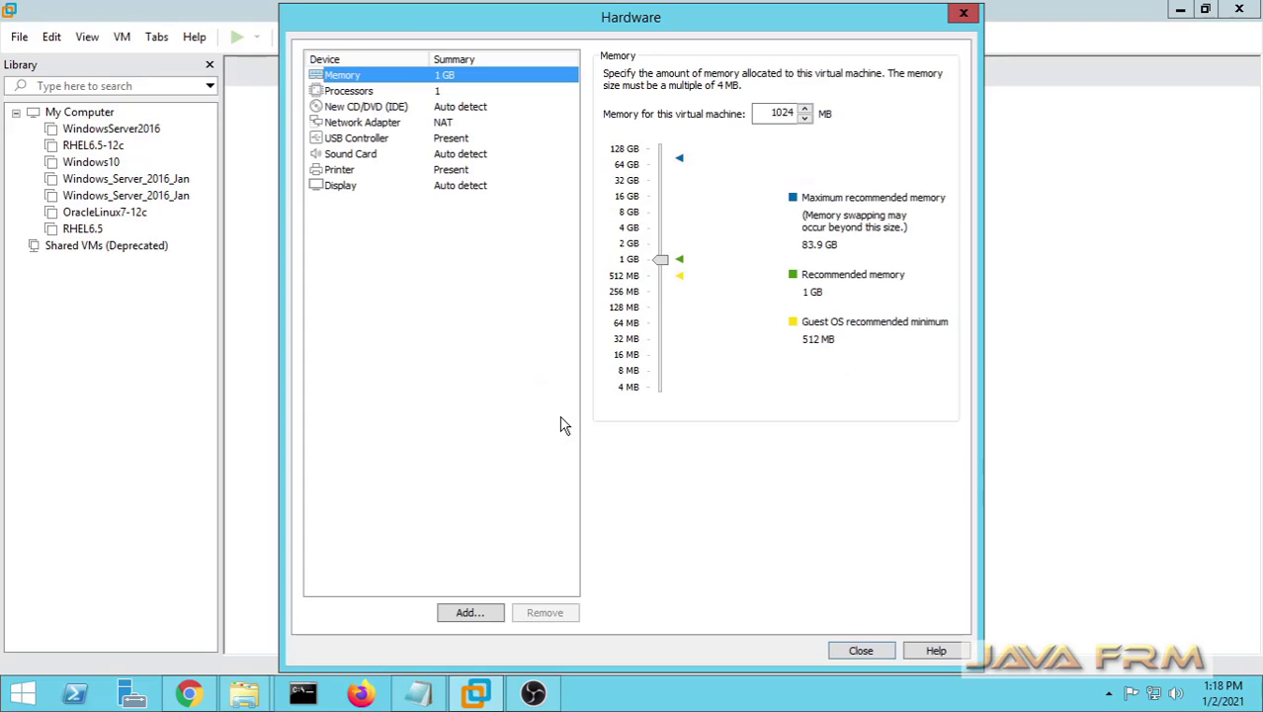
pyautogui.click(661, 235)
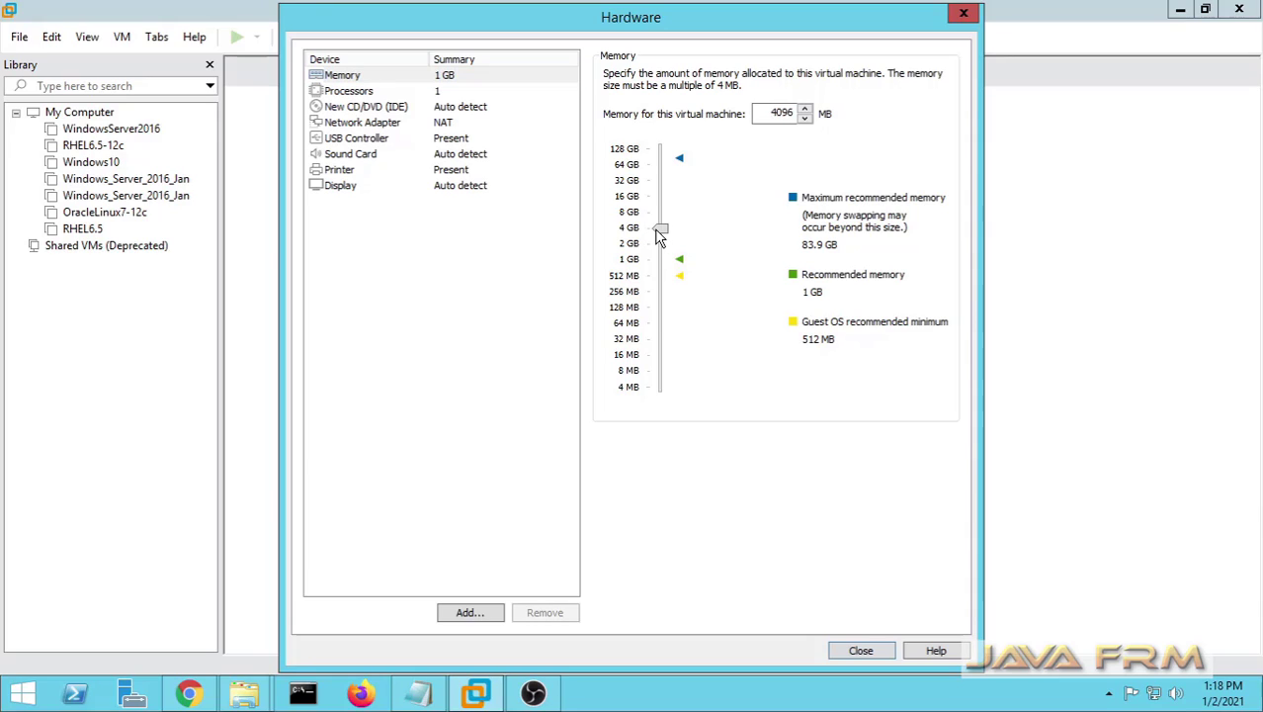
pyautogui.click(405, 89)
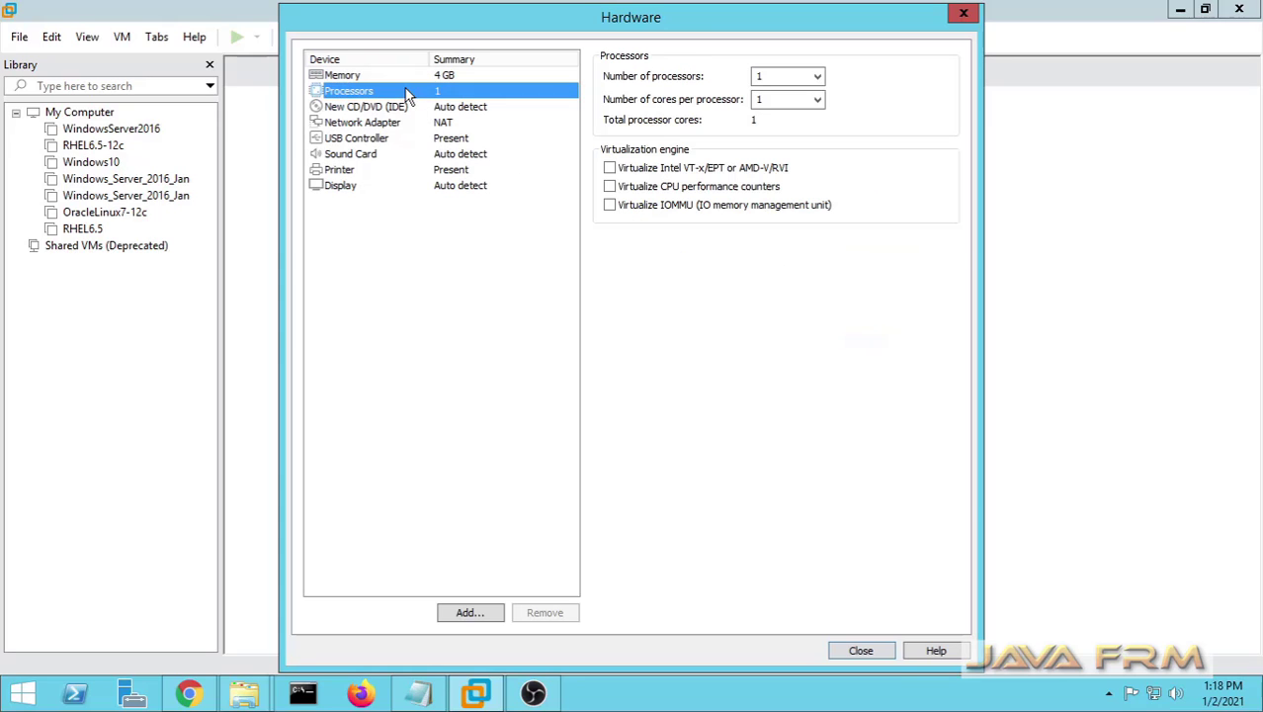
pyautogui.click(817, 99)
pyautogui.click(783, 152)
pyautogui.click(679, 170)
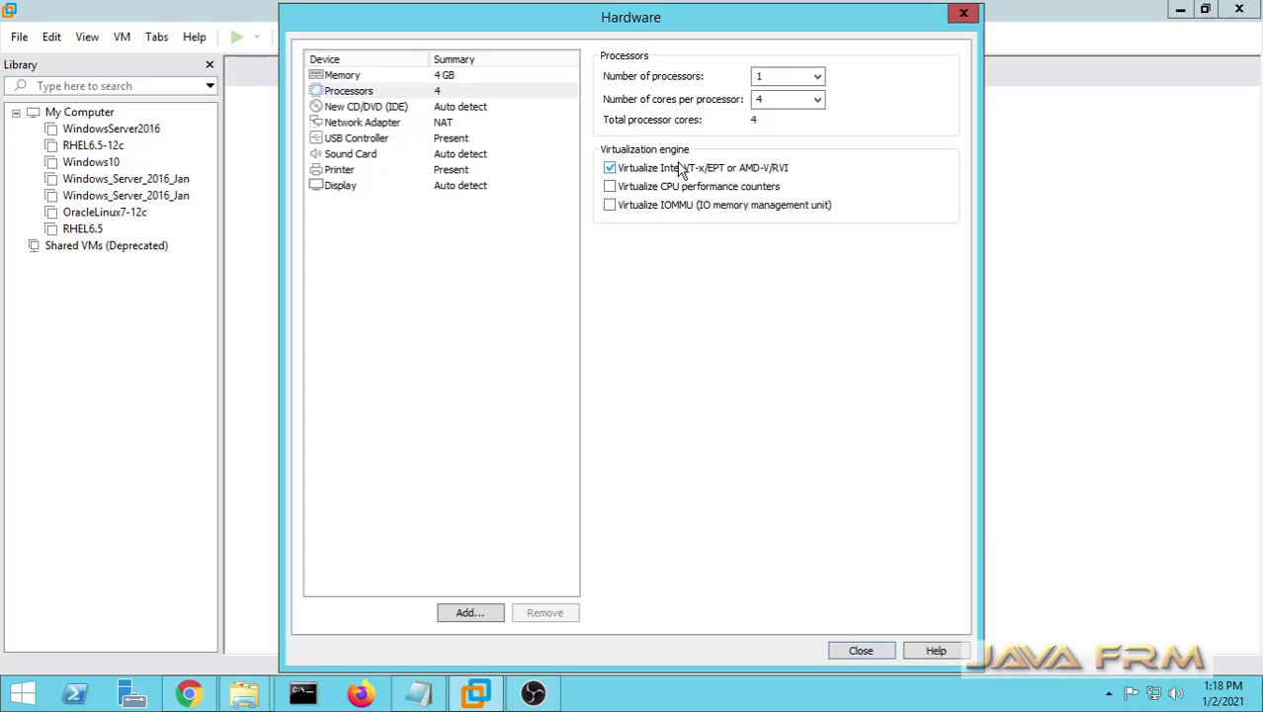
# Connect the CD/DVD drive to the V1004253-01 ISO image file from the LinuxOS-ISO folder.
pyautogui.click(348, 107)
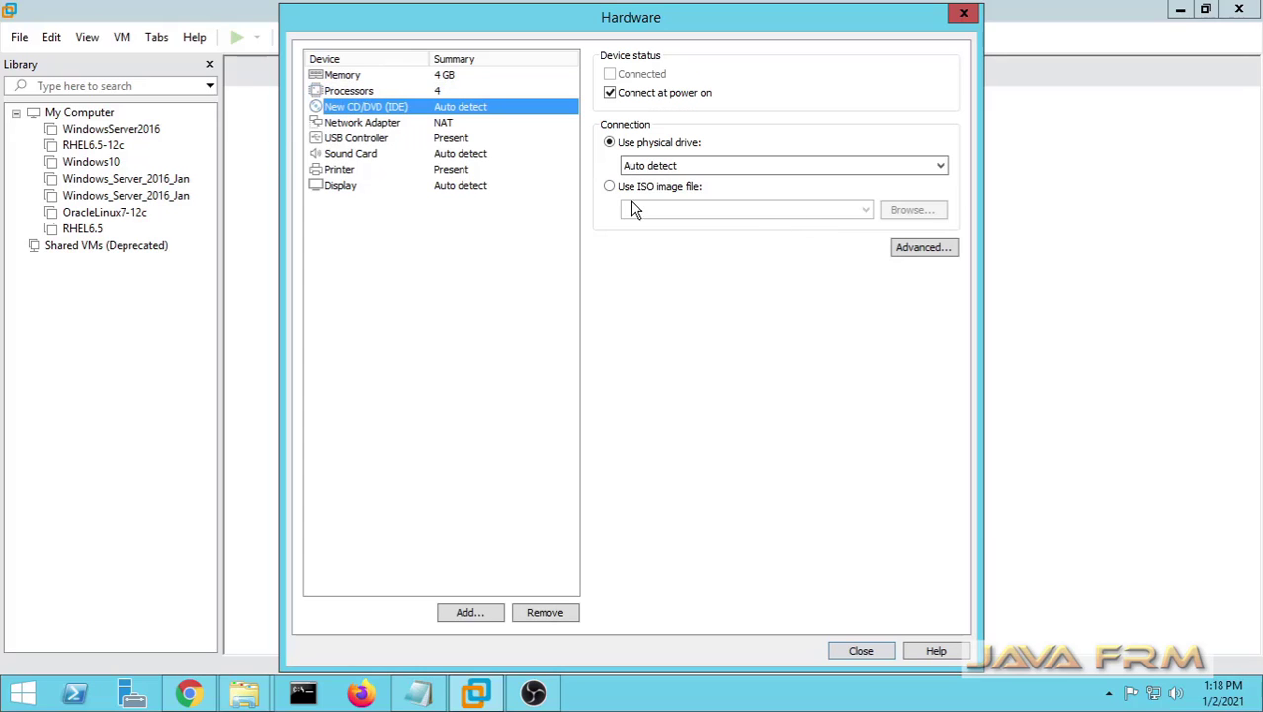
pyautogui.click(609, 186)
pyautogui.click(913, 210)
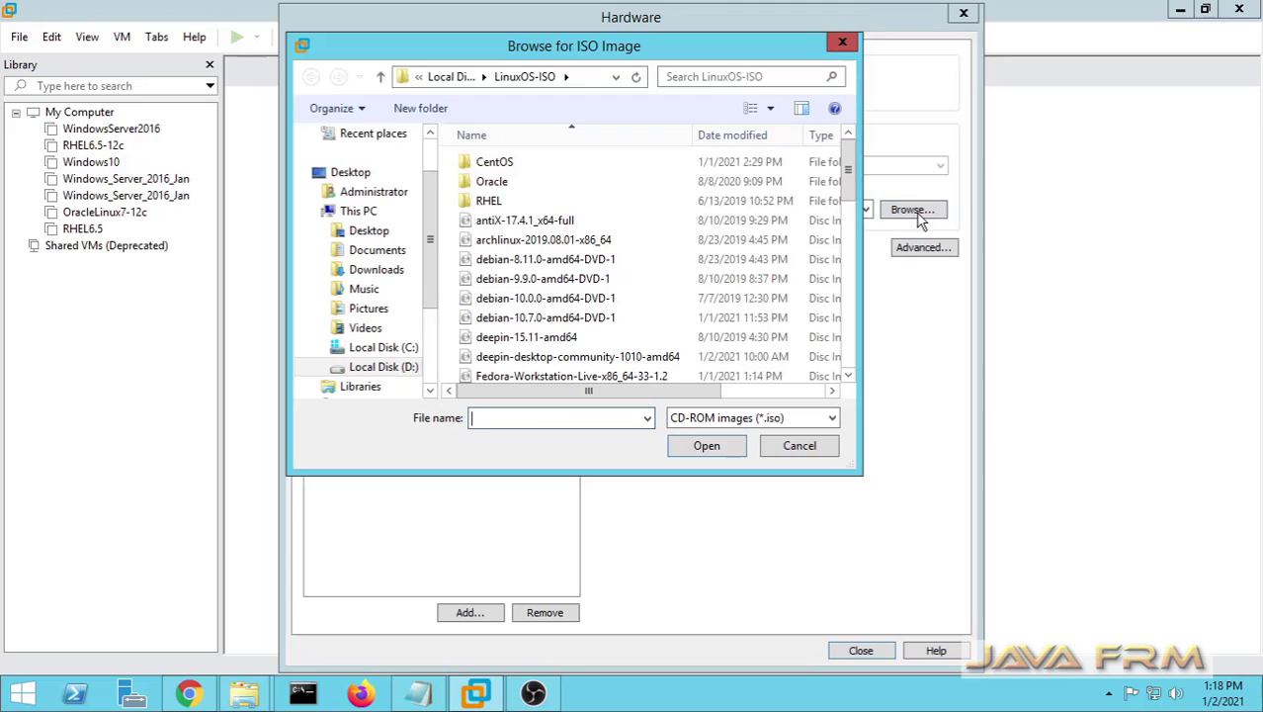
pyautogui.click(563, 318)
pyautogui.press('v')
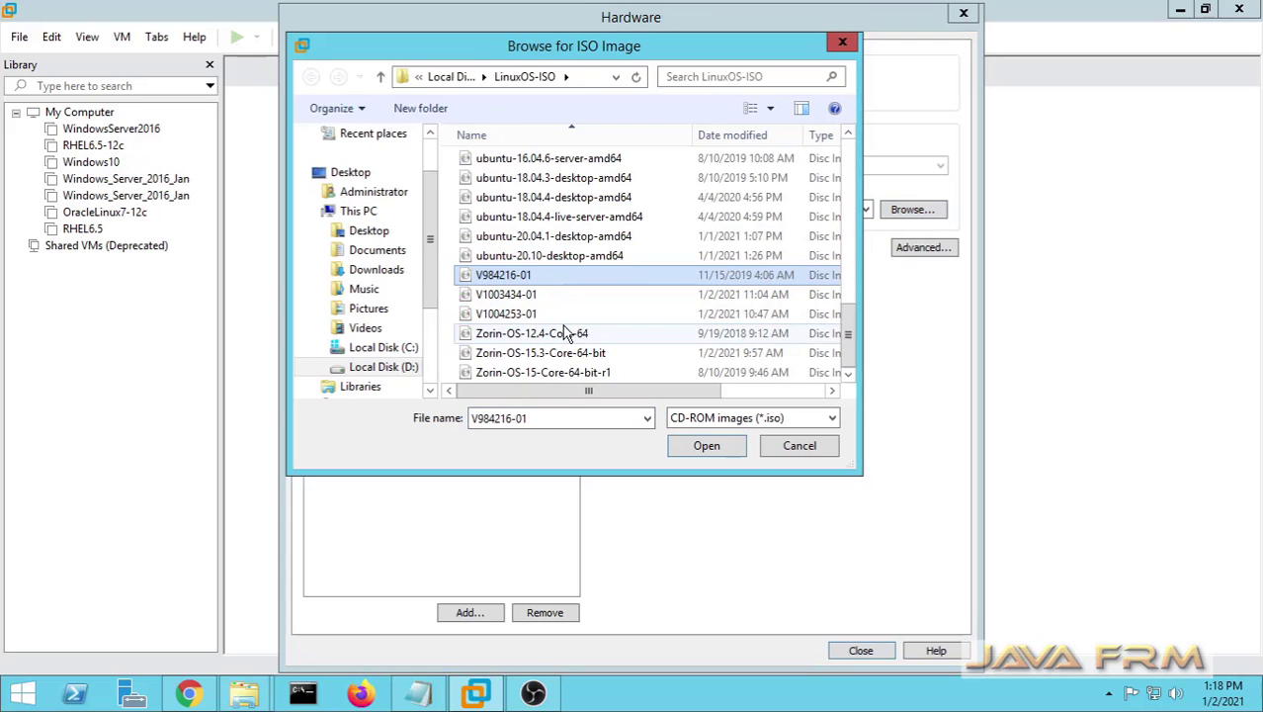
pyautogui.click(504, 313)
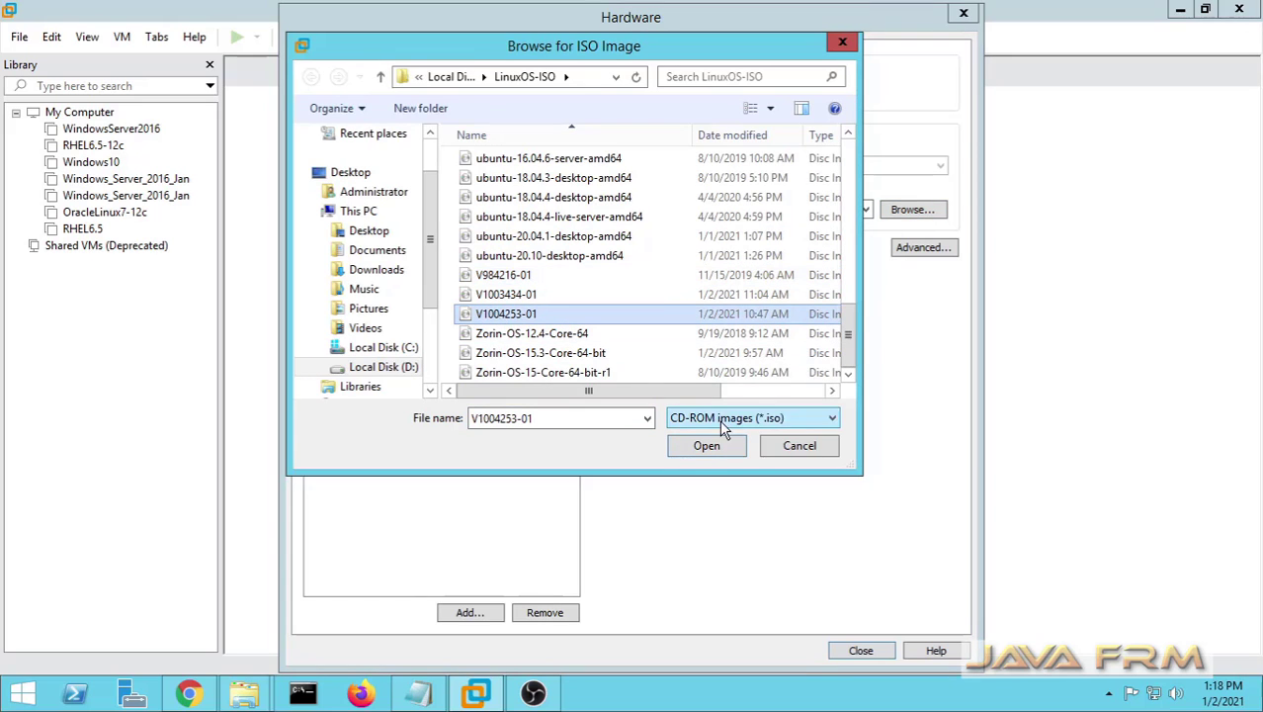
pyautogui.click(704, 446)
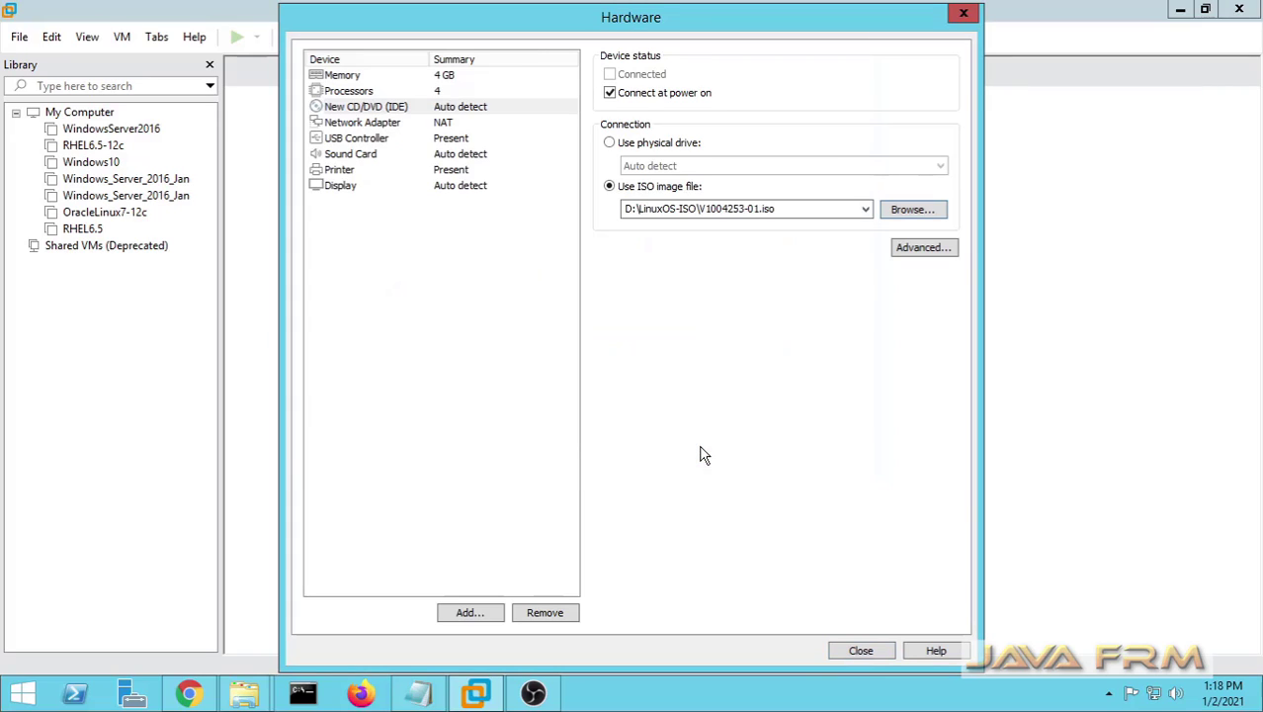
# Check the network adapter and USB controller settings, then close the hardware settings and finish creating the virtual machine.
pyautogui.click(429, 122)
pyautogui.click(453, 139)
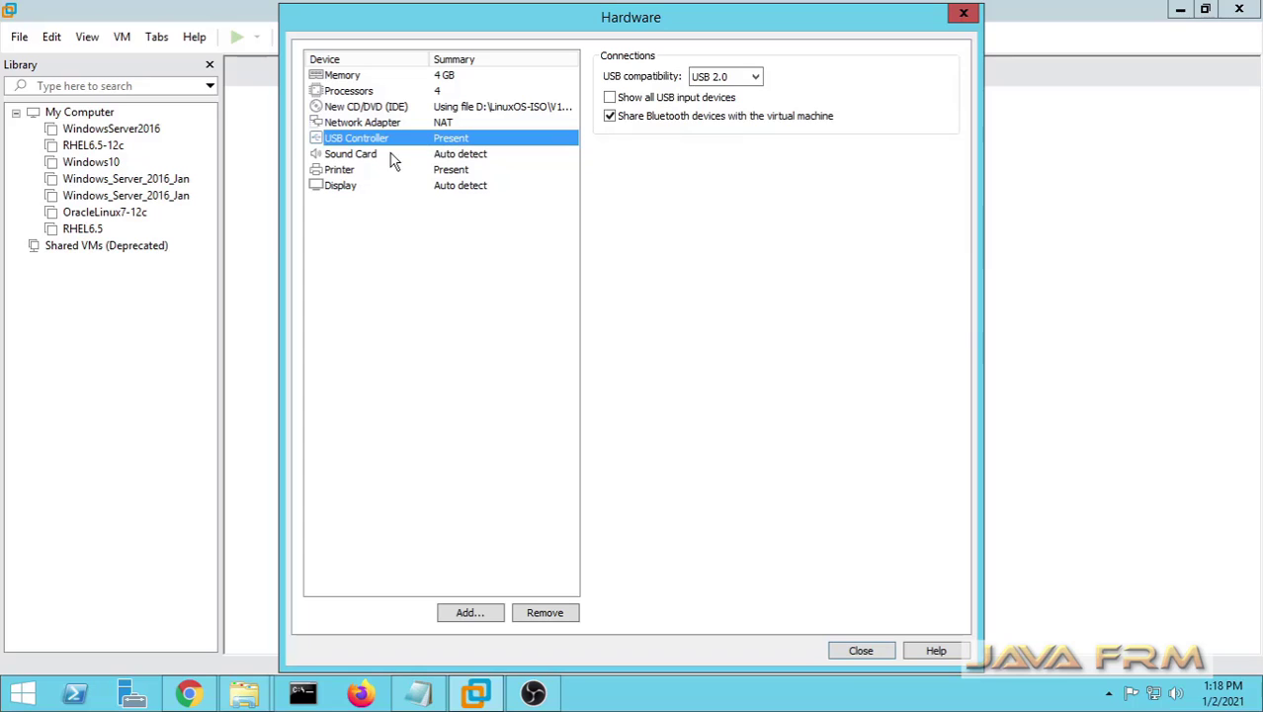
pyautogui.click(885, 653)
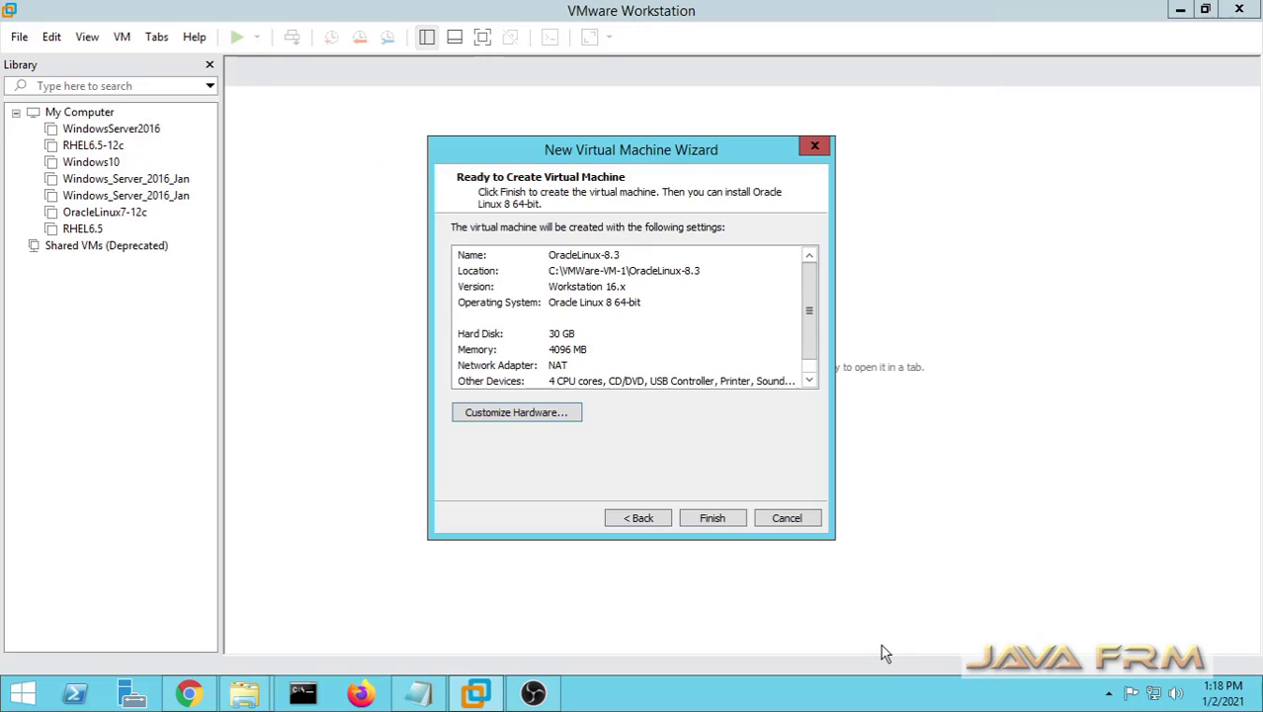
pyautogui.moveTo(811, 309); pyautogui.dragTo(819, 369)
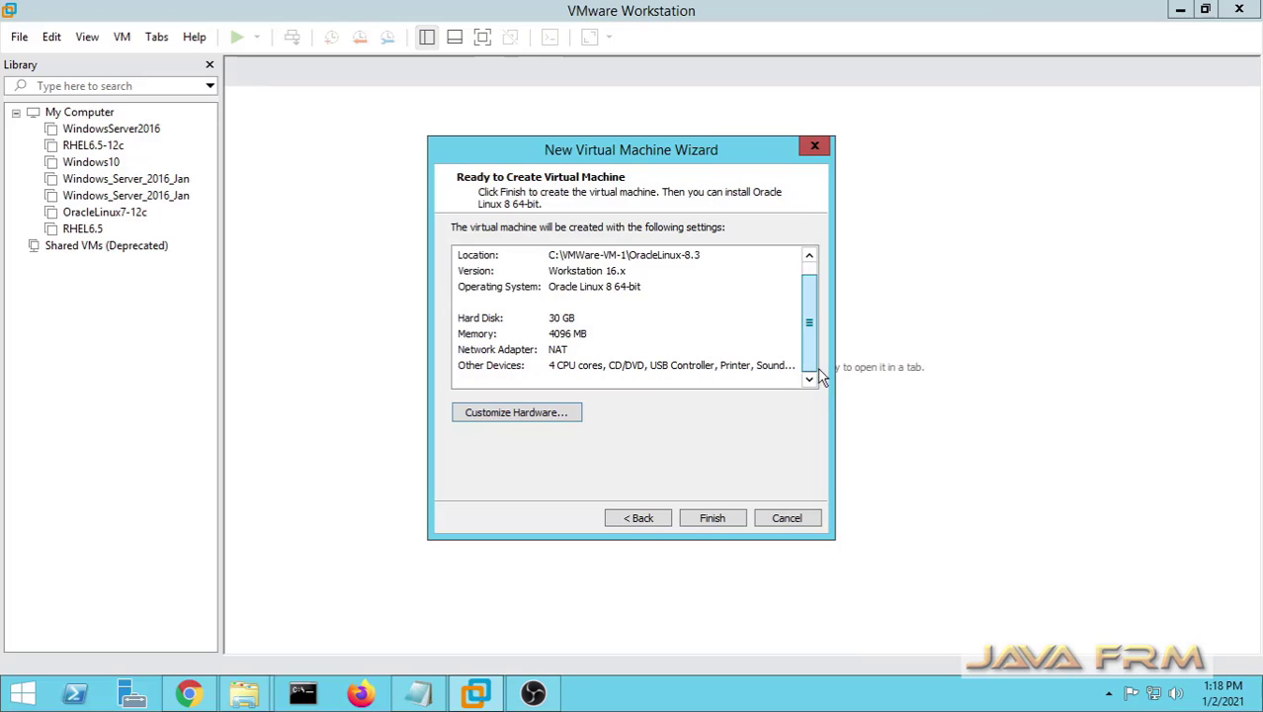
pyautogui.click(737, 524)
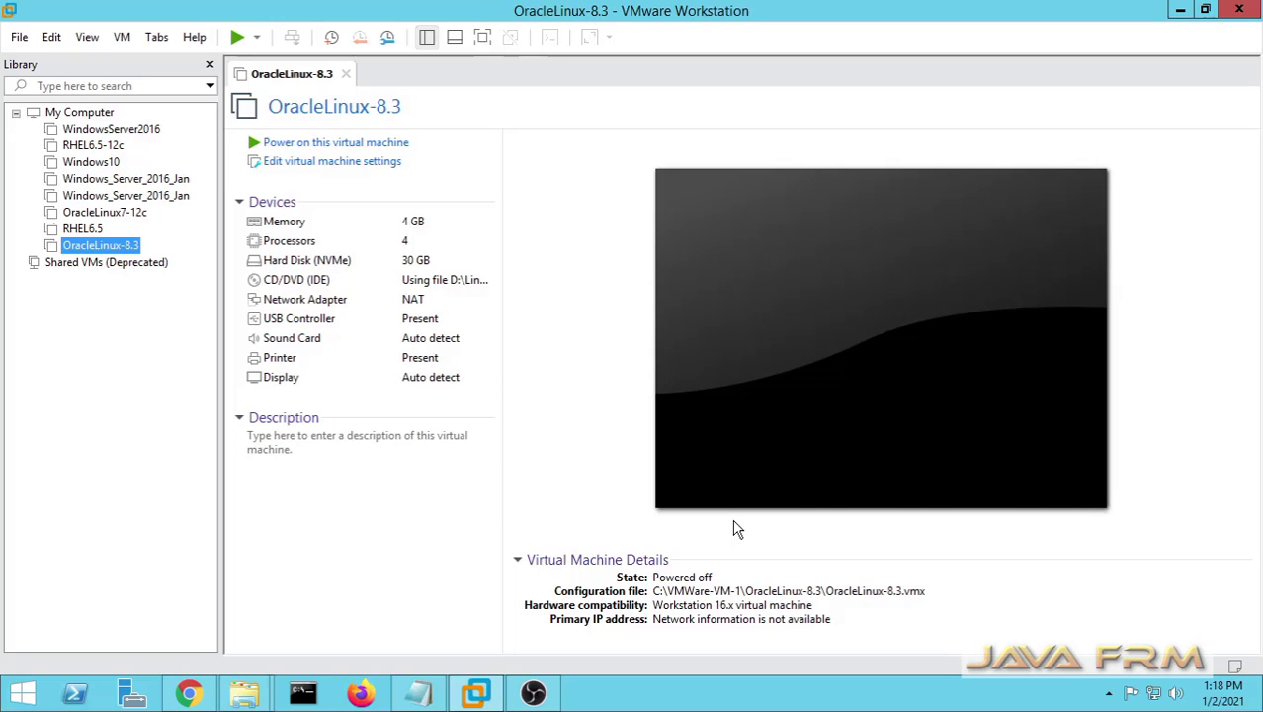
# Power on the OracleLinux-8.3 virtual machine, dismissing its notices, and display it in full screen.
pyautogui.click(335, 144)
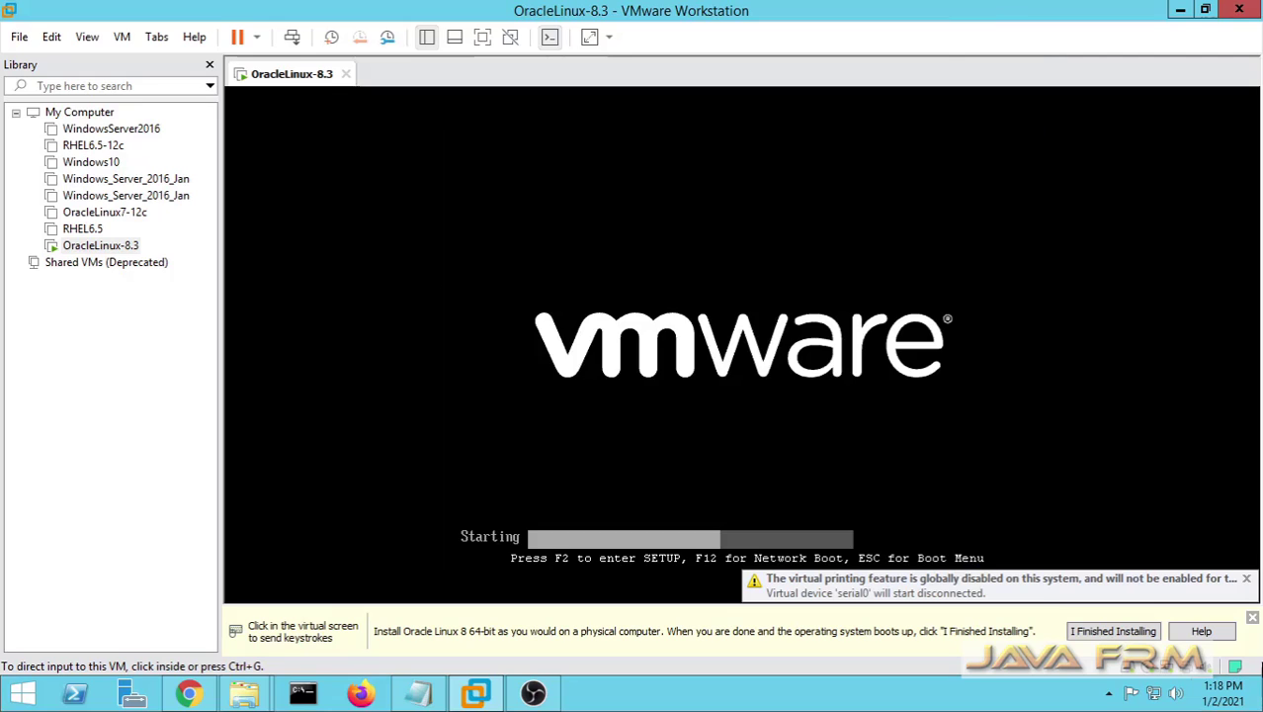
pyautogui.click(1253, 619)
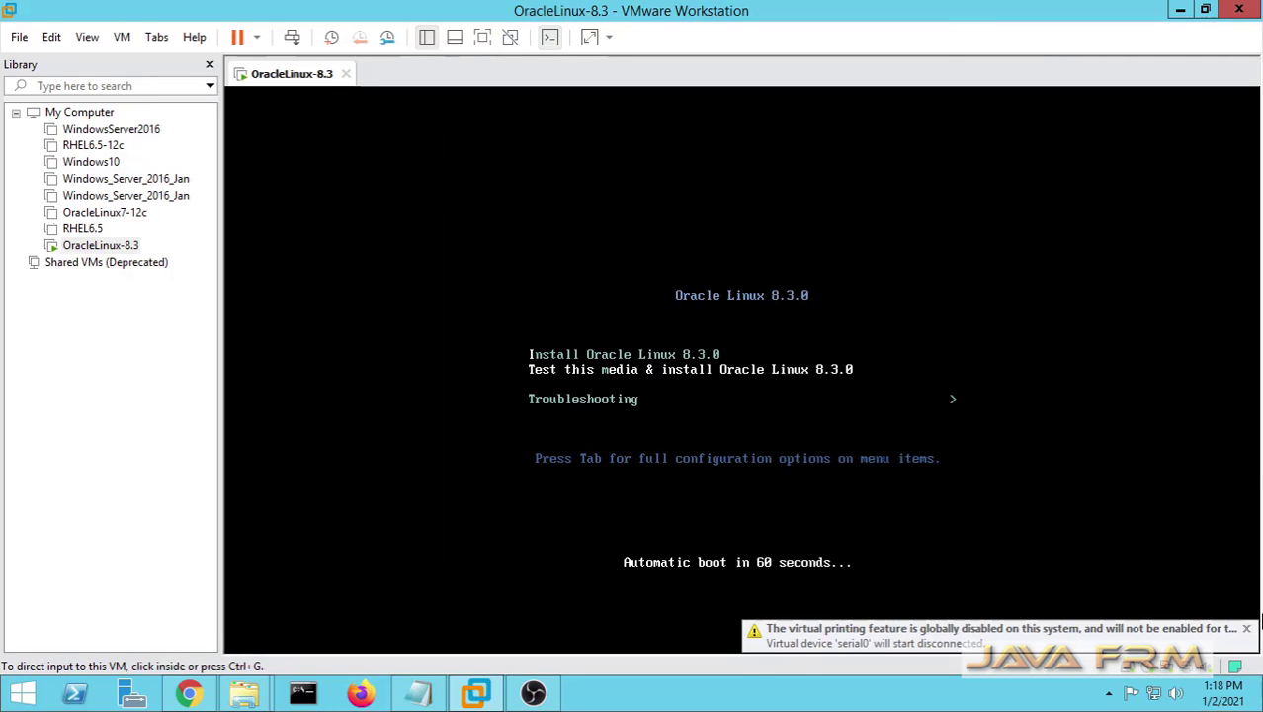
pyautogui.click(1246, 621)
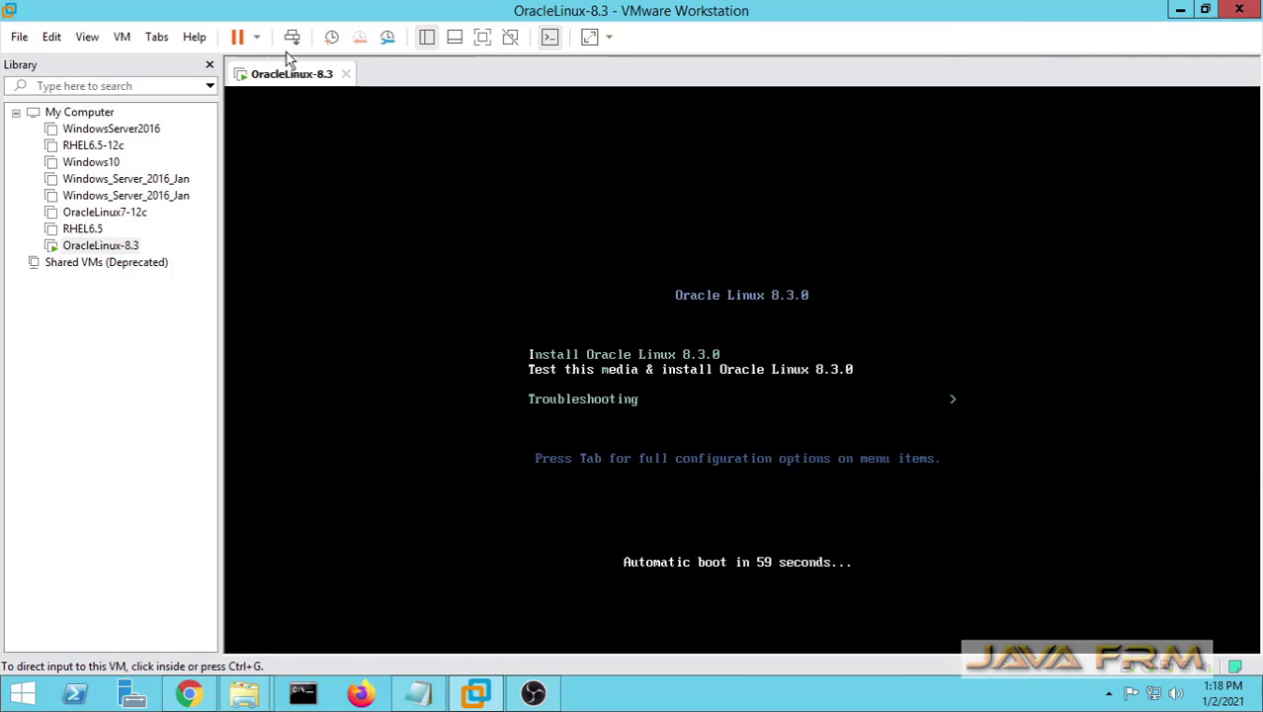
pyautogui.click(482, 36)
# Boot the Install Oracle Linux 8.3.0 option and continue with English (United States) as the installation language.
pyautogui.press('Up')
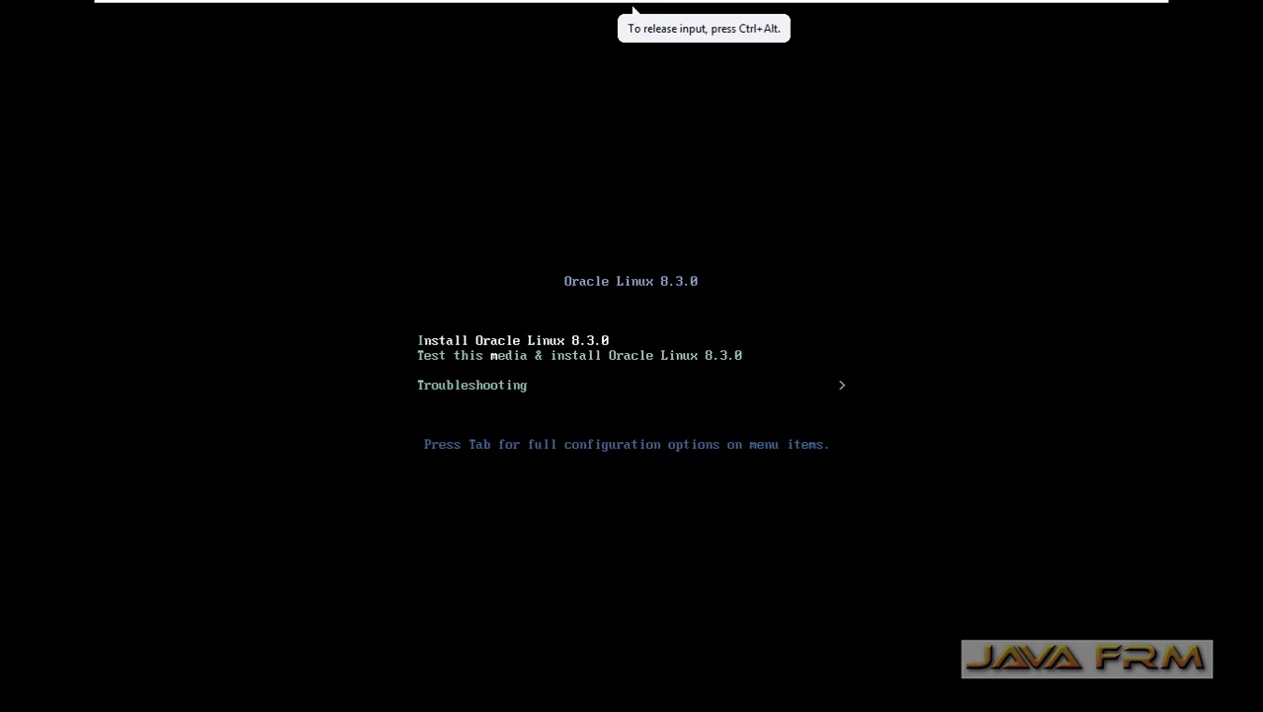
pyautogui.press('Return')
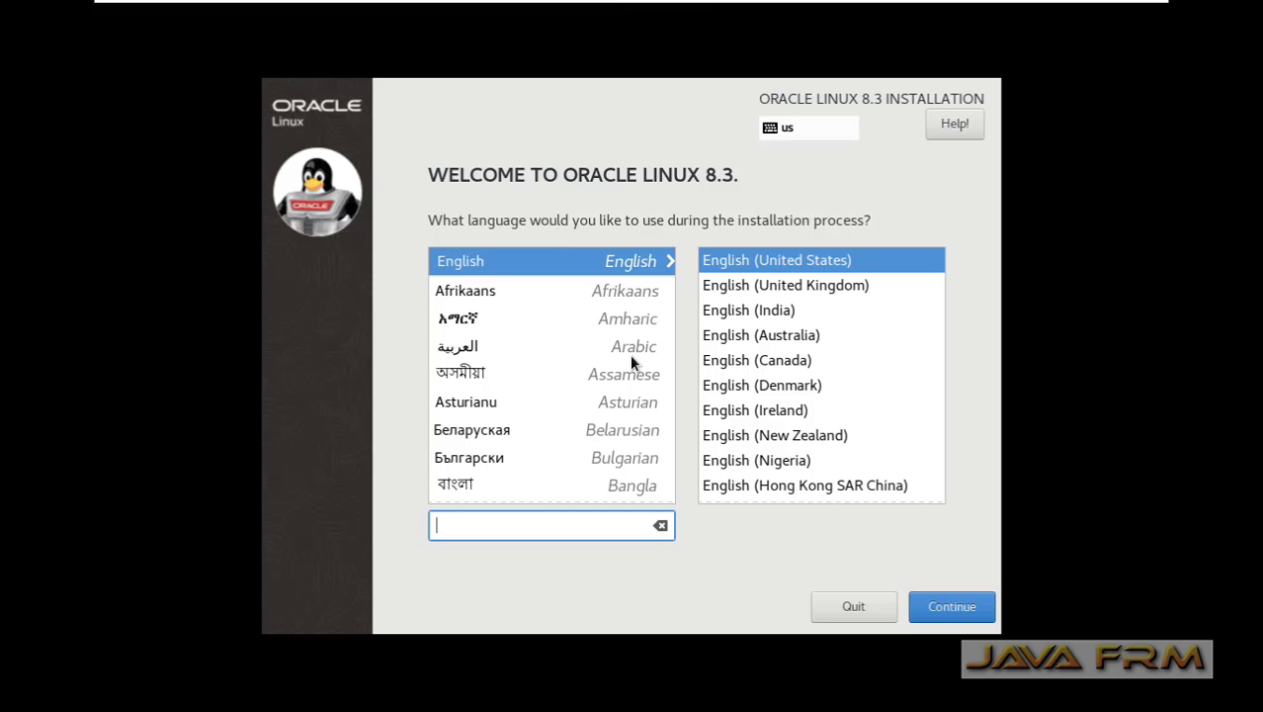
pyautogui.click(951, 609)
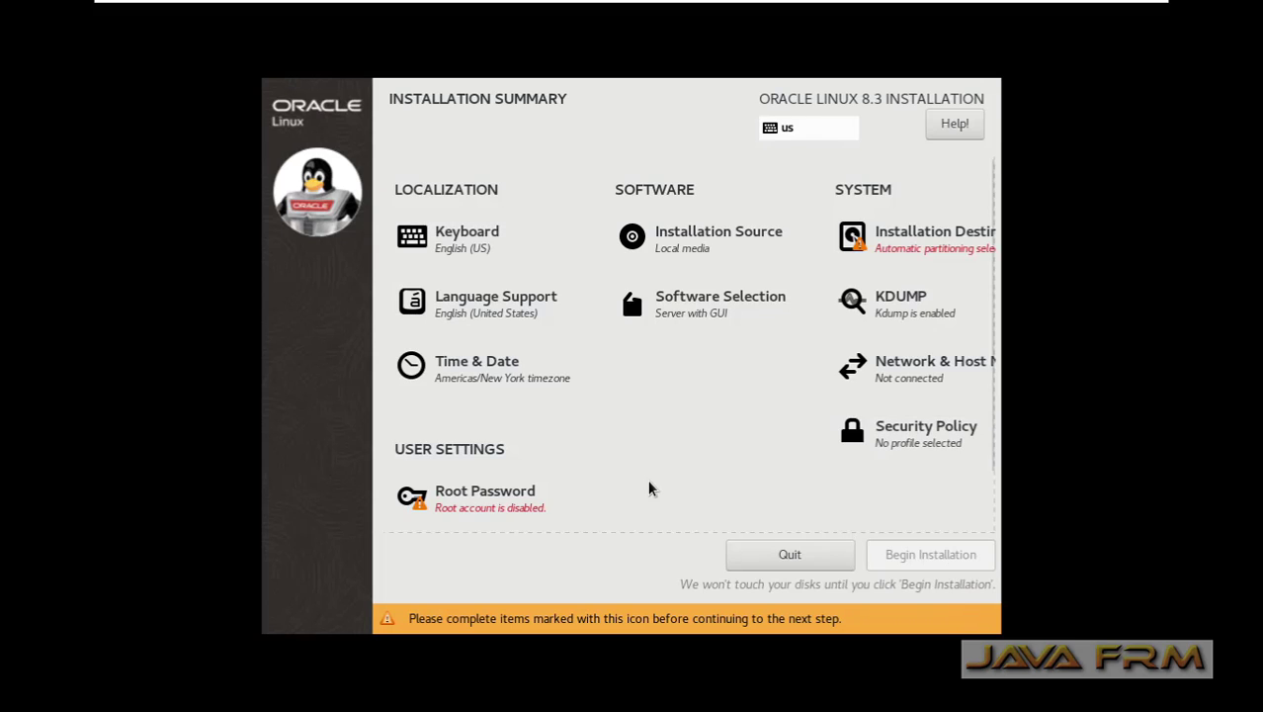
# Set the installation's time zone to Asia/Kolkata on the world map.
pyautogui.scroll(-2, 649, 485)
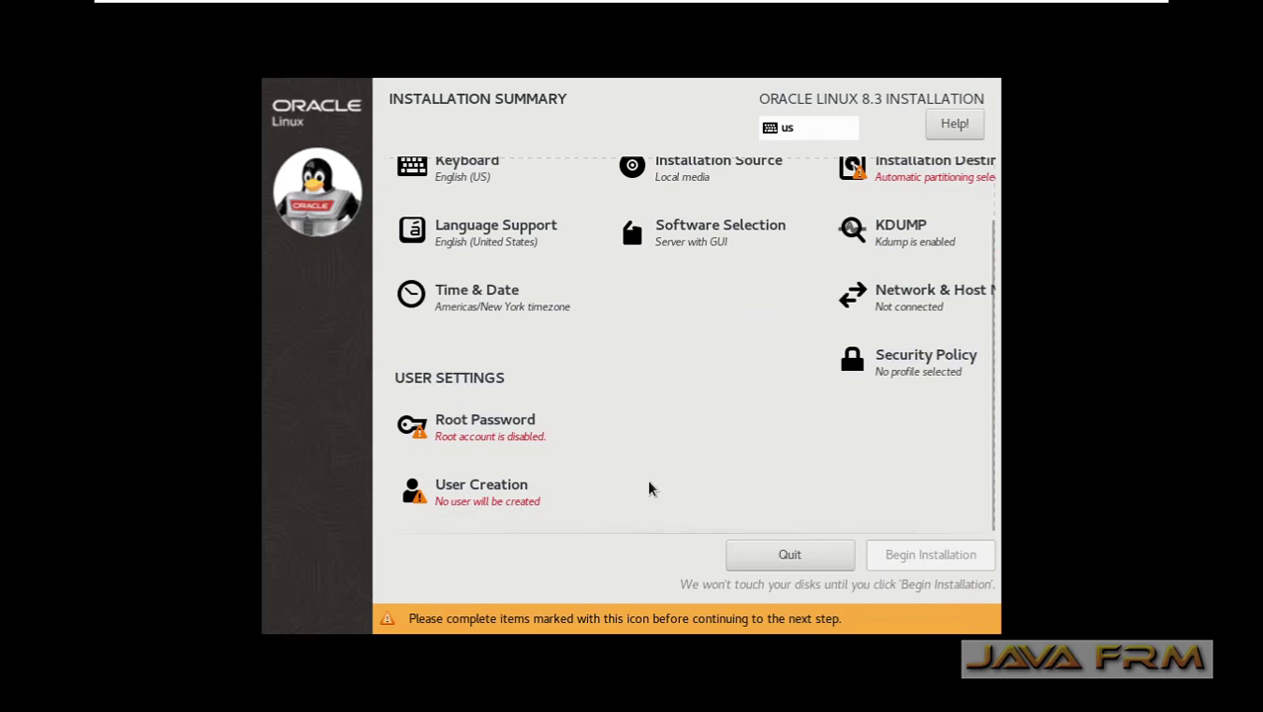
pyautogui.click(520, 310)
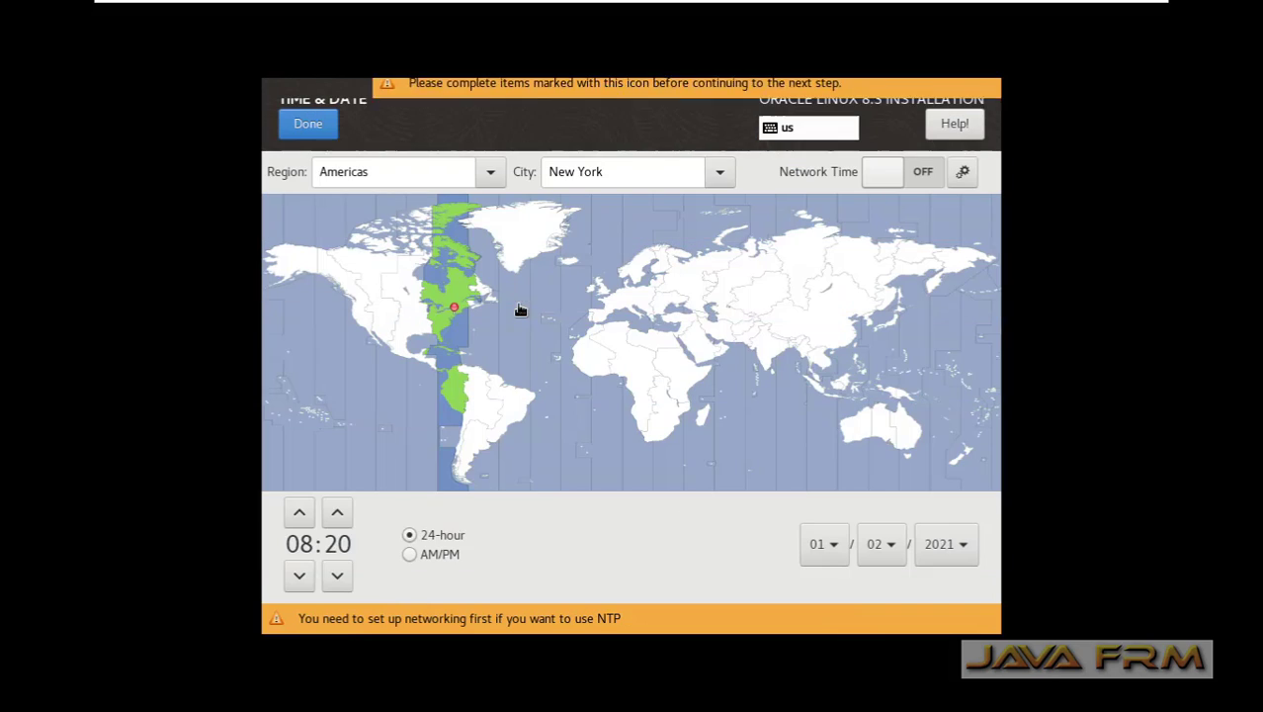
pyautogui.click(776, 359)
pyautogui.click(312, 126)
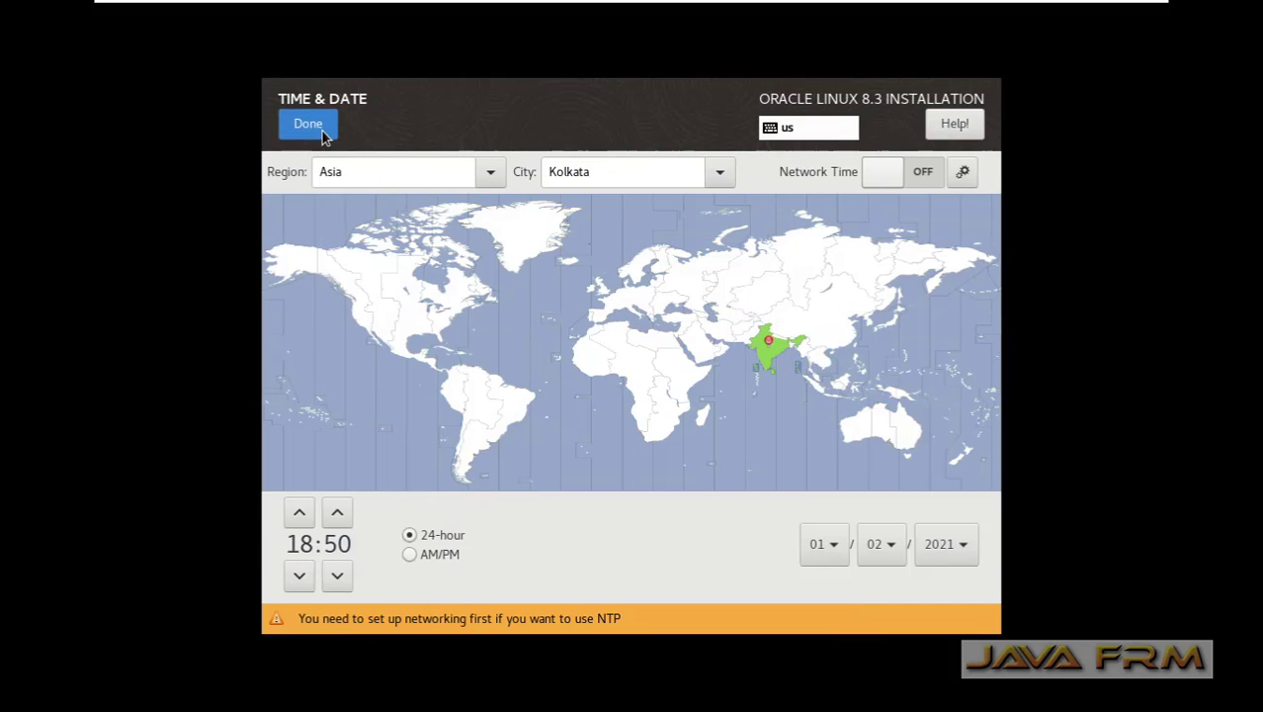
# Enter and confirm the root account password, accepting it despite its weak rating.
pyautogui.click(507, 438)
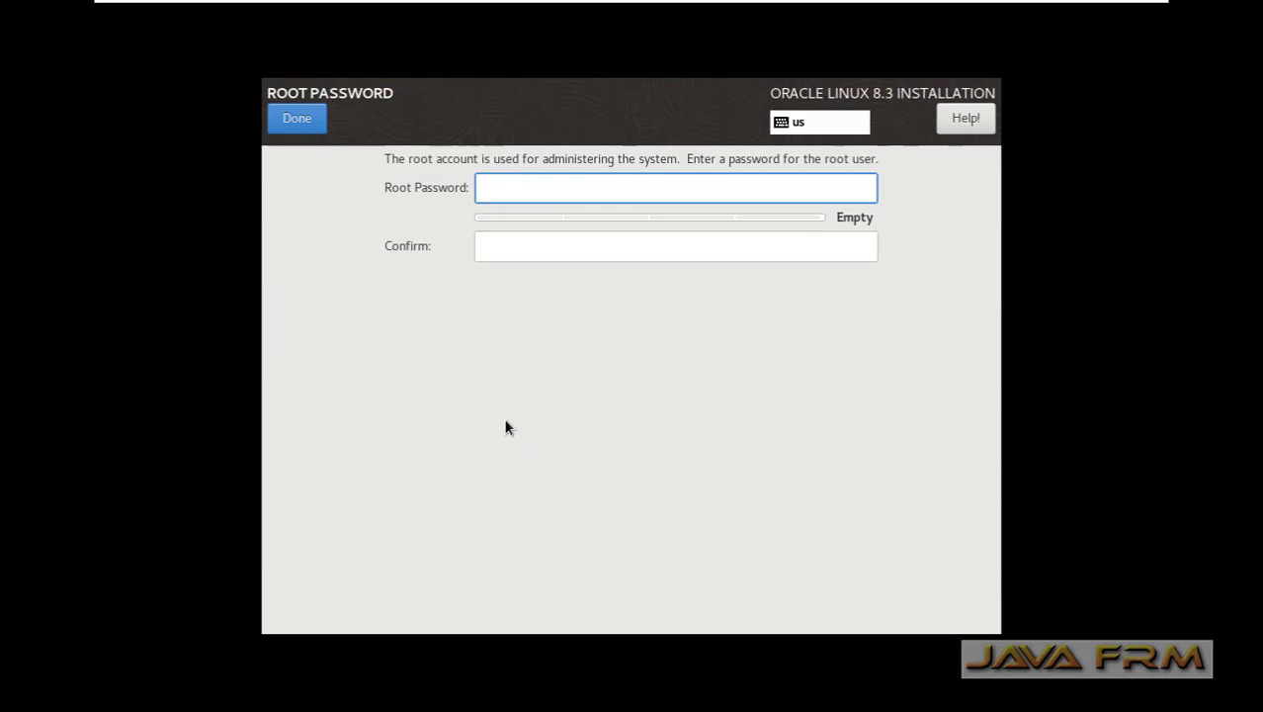
pyautogui.write('••••••••••')
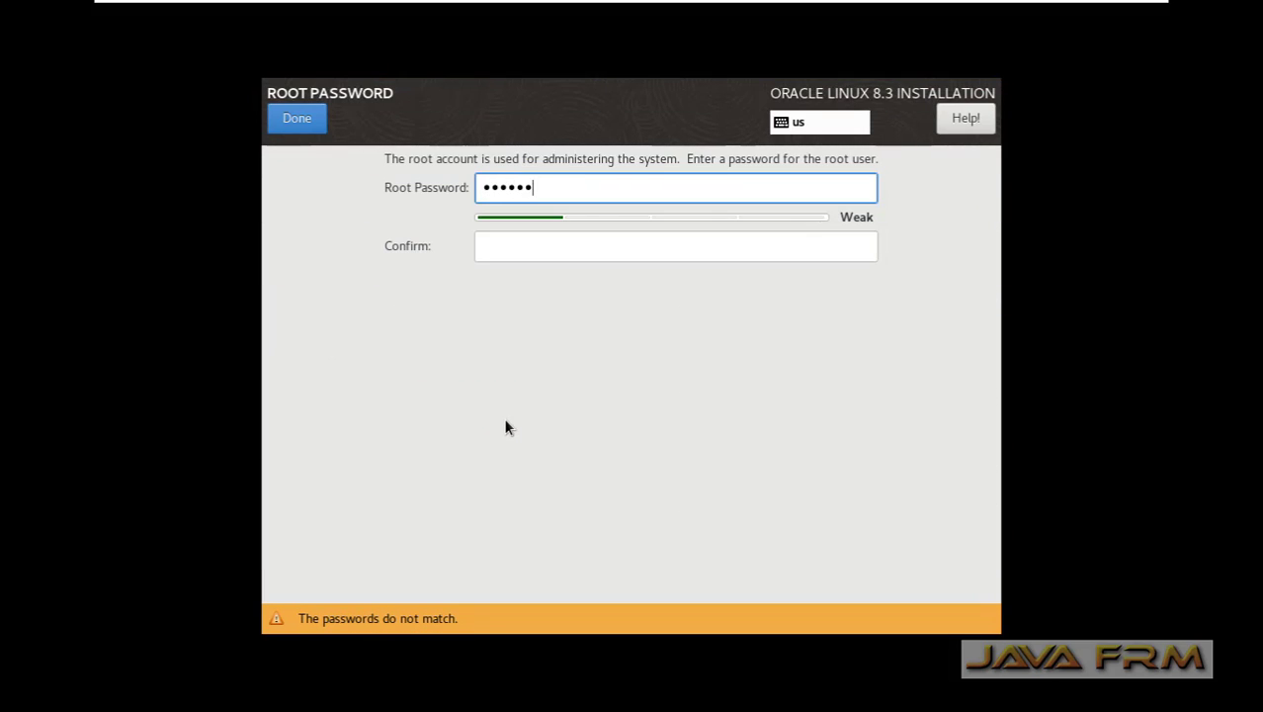
pyautogui.press('Tab')
pyautogui.write('••••••••••')
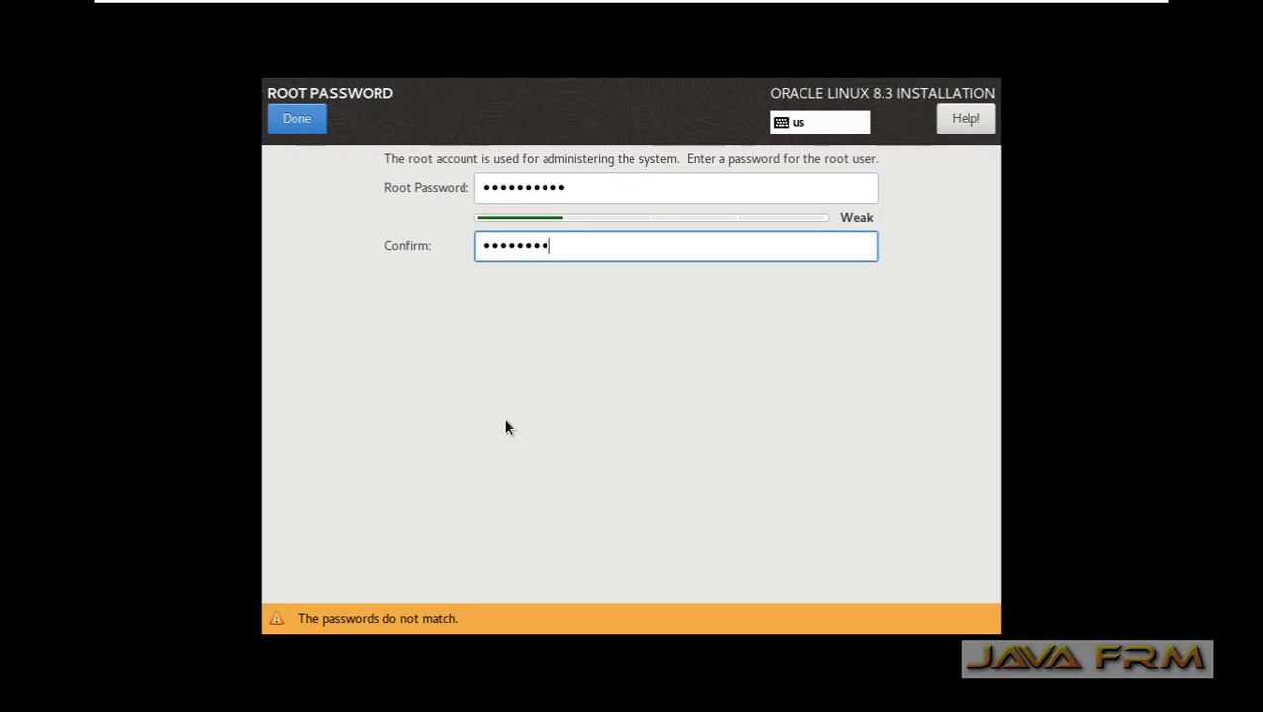
pyautogui.click(299, 126)
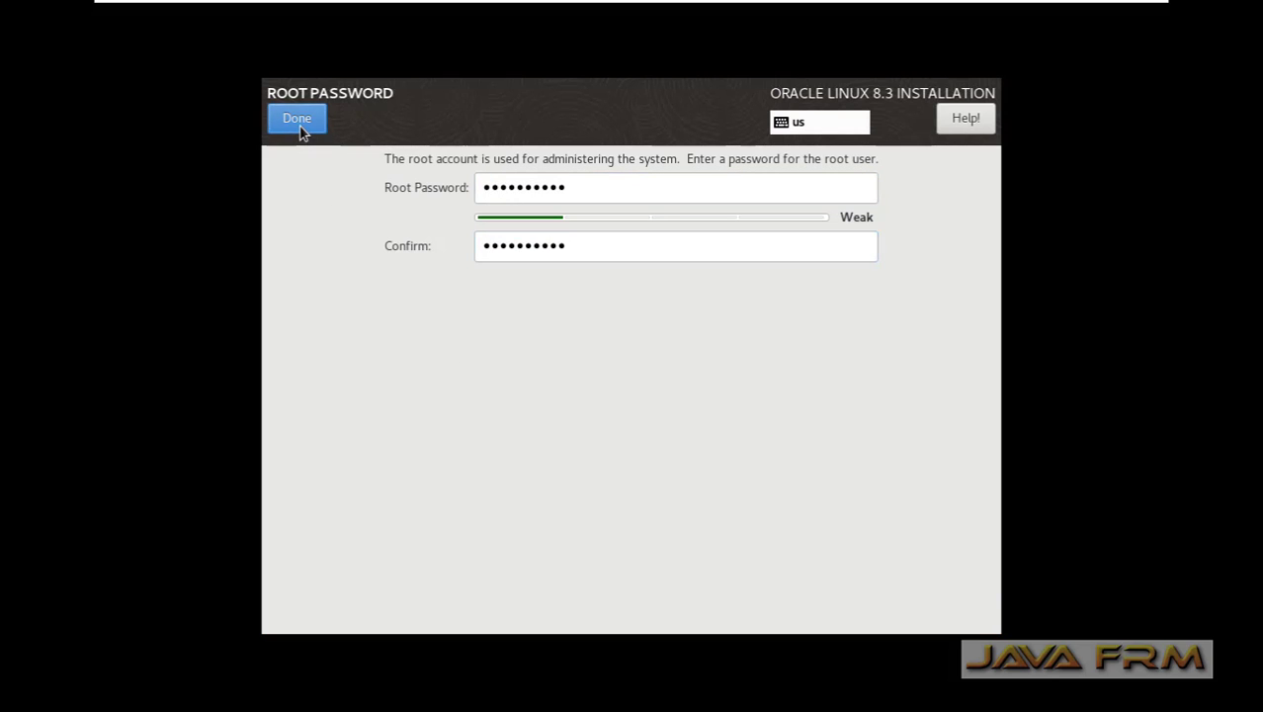
pyautogui.click(300, 126)
# Create a regular user account by entering the full name and entering and confirming the account password.
pyautogui.click(475, 504)
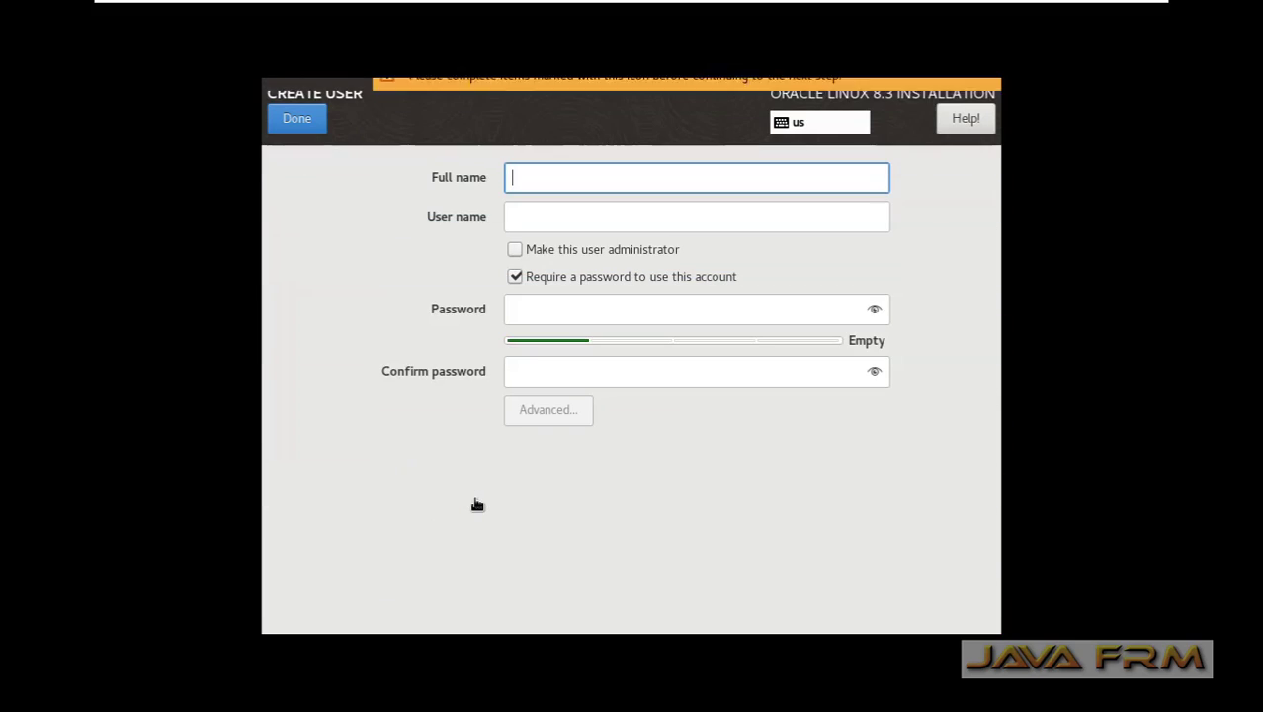
pyautogui.write('ramanathan')
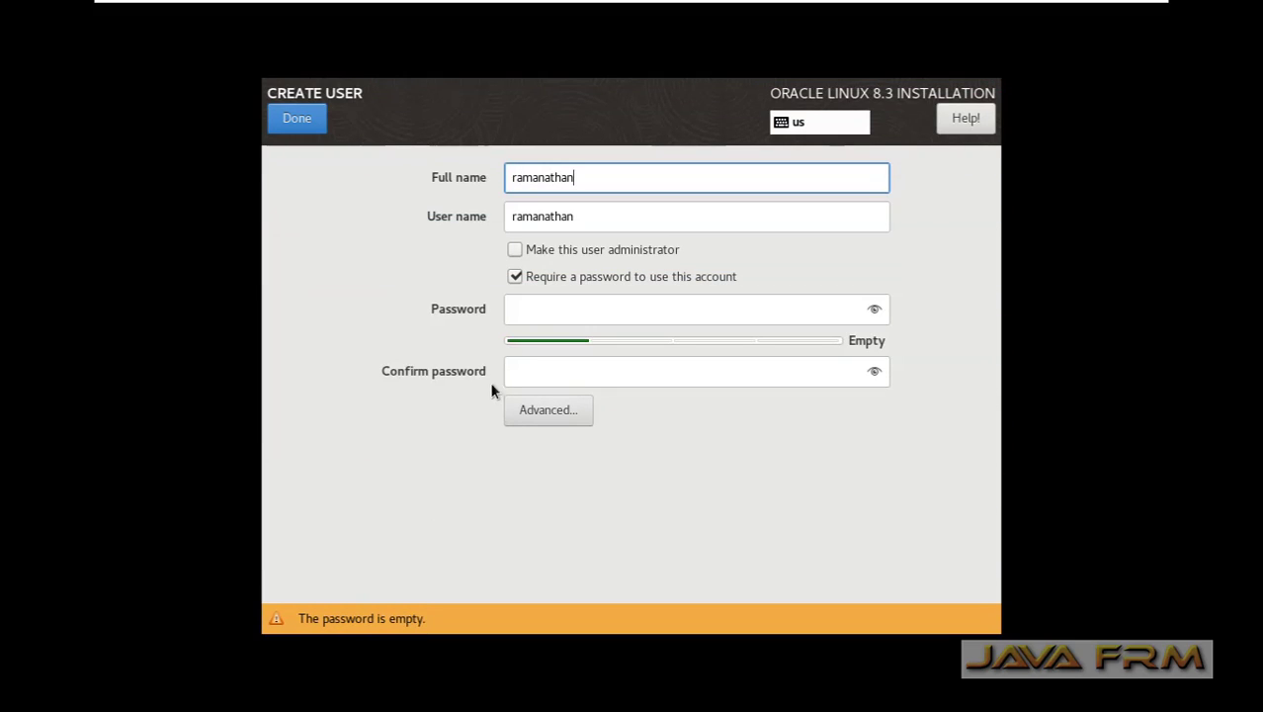
pyautogui.click(543, 308)
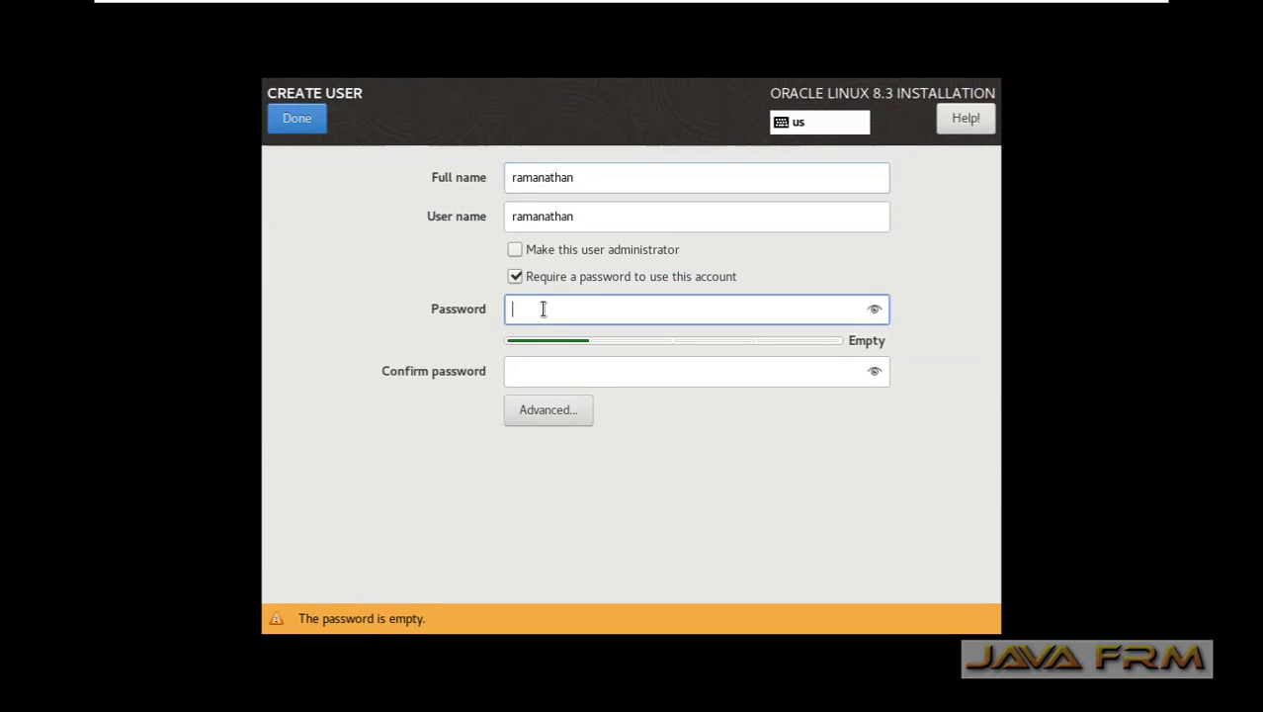
pyautogui.write('••••••••••')
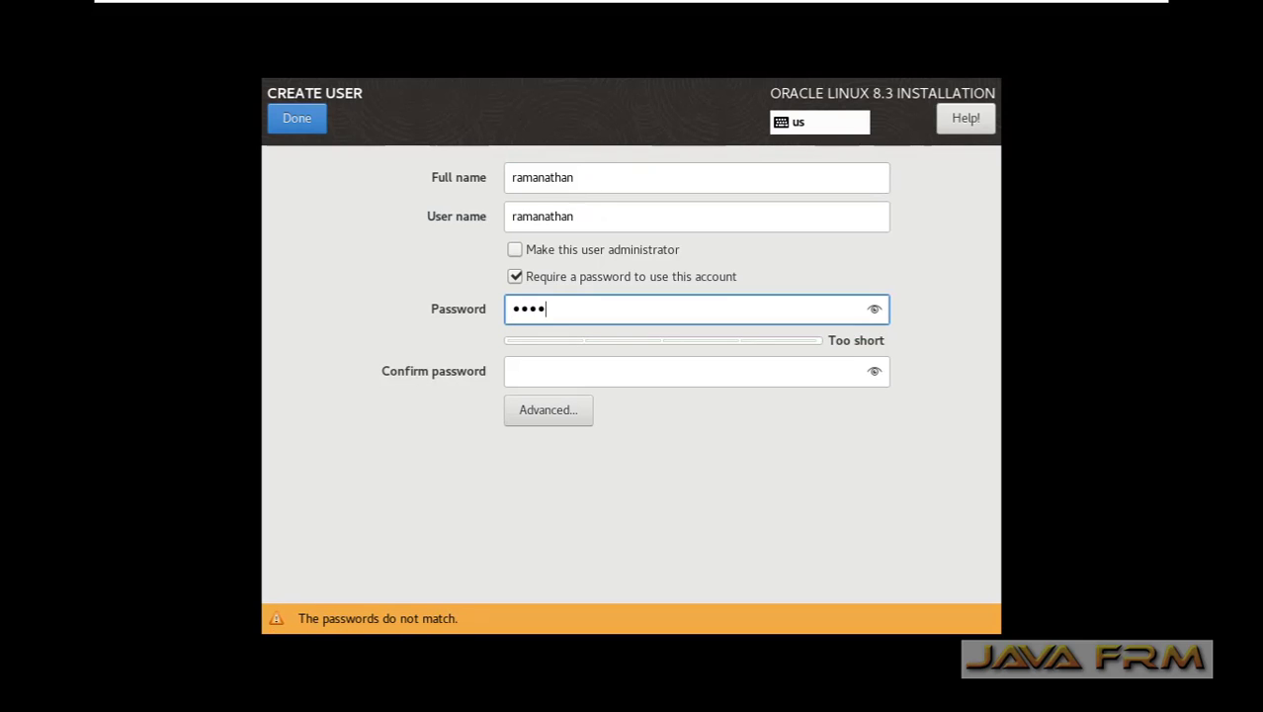
pyautogui.press('Tab')
pyautogui.write('•••••')
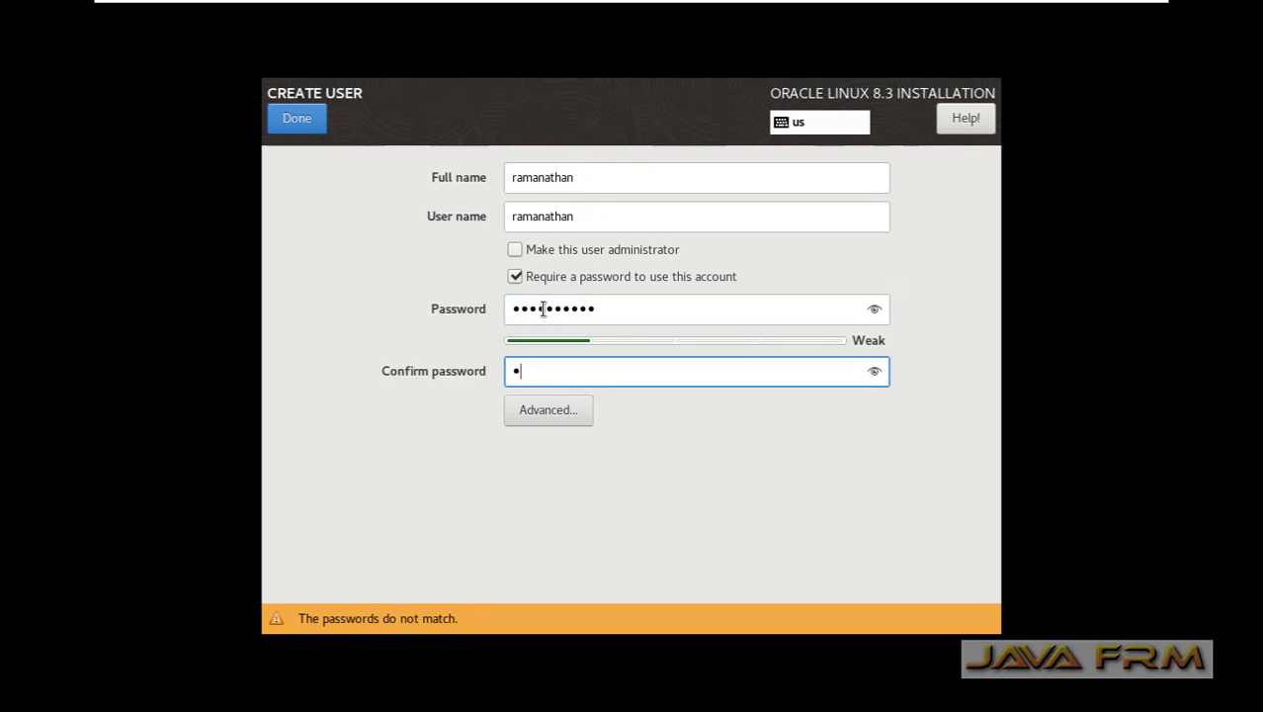
pyautogui.write('•••••')
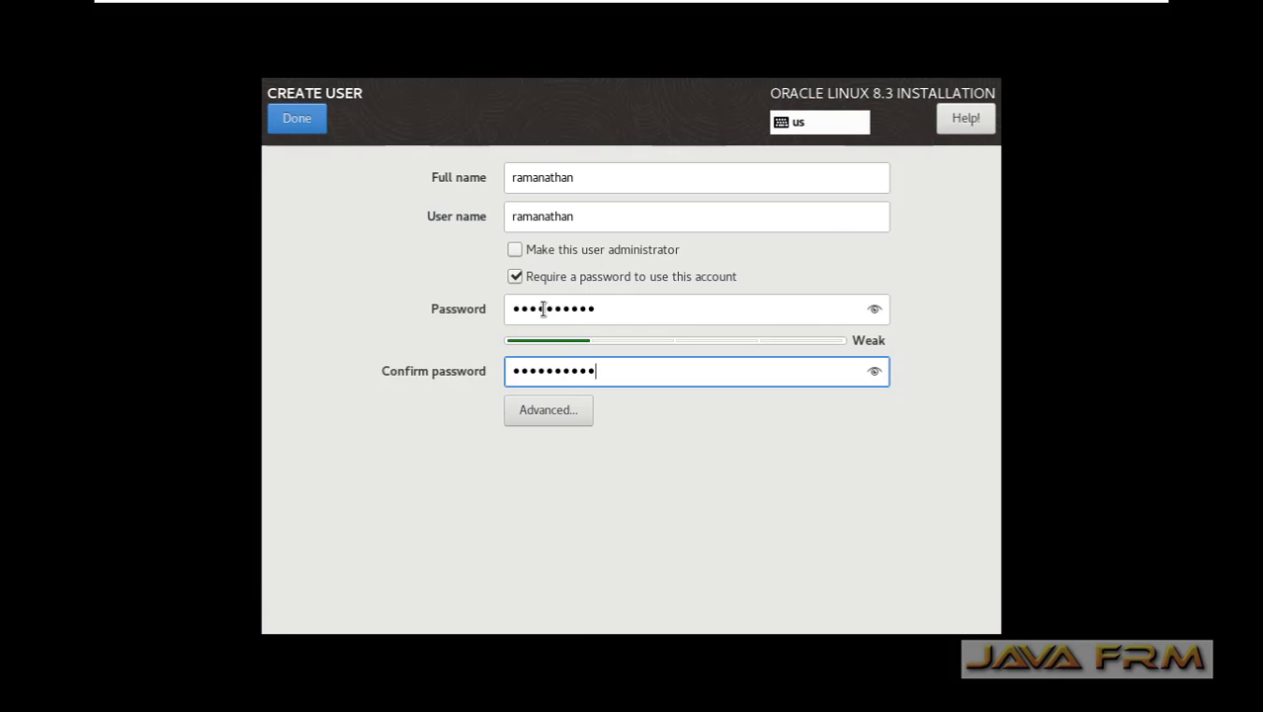
pyautogui.click(302, 136)
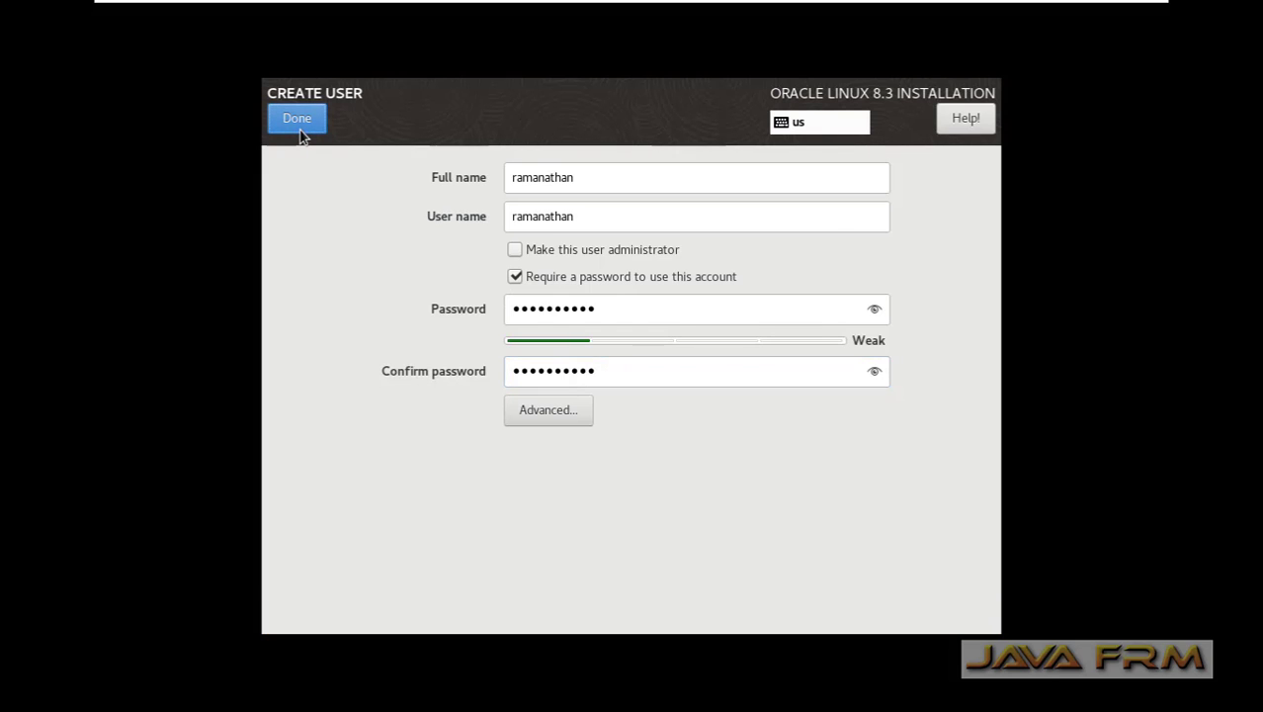
pyautogui.click(298, 120)
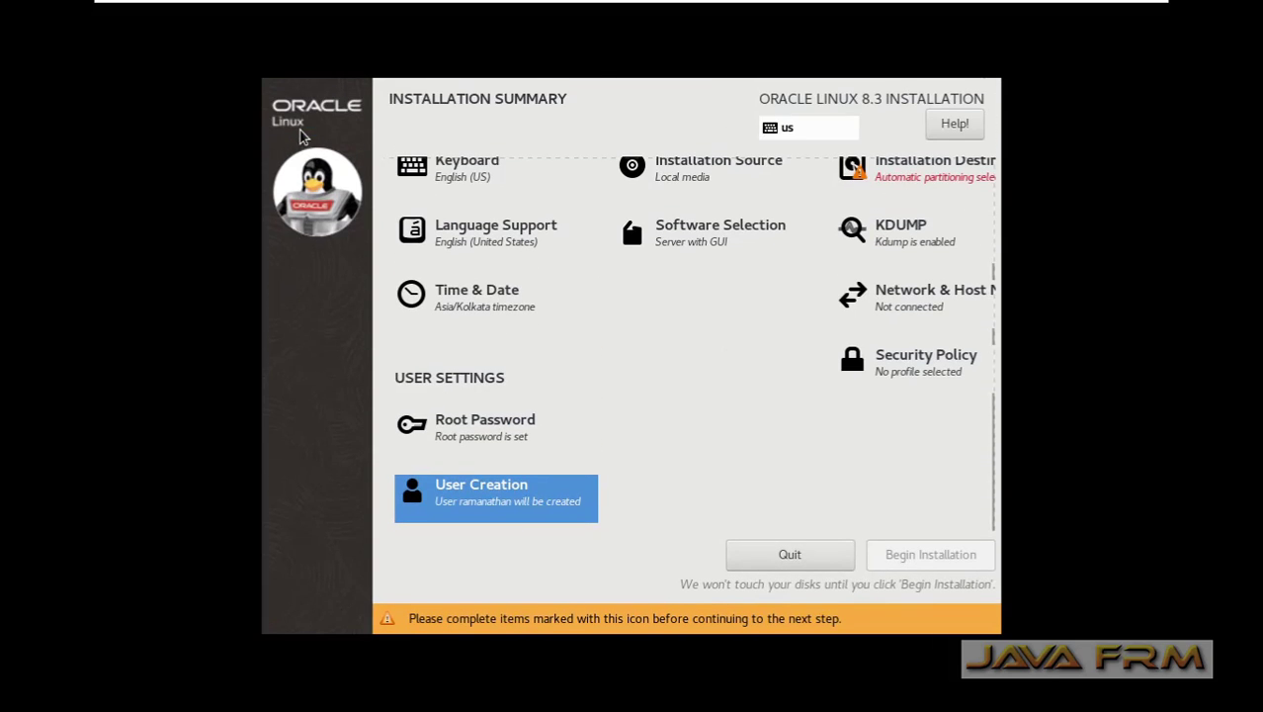
# Review the base environments and additional software offered in the software selection, and return to the installation summary.
pyautogui.scroll(2, 923, 259)
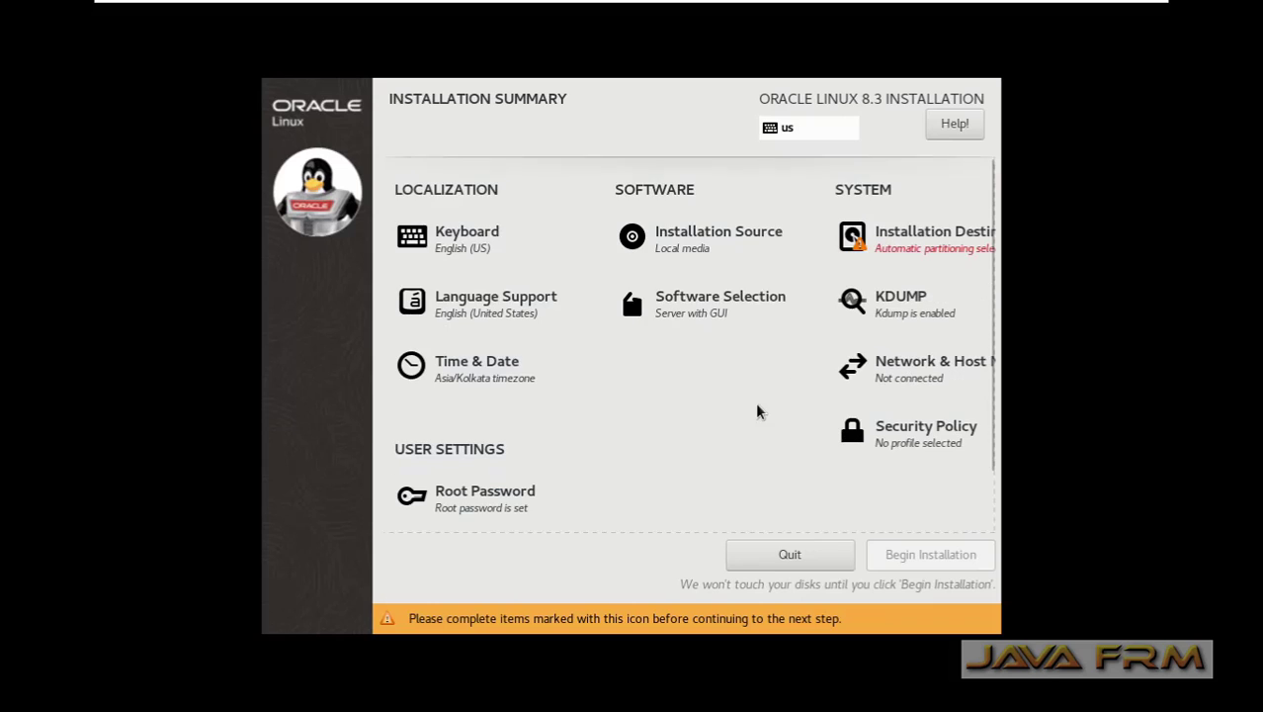
pyautogui.click(702, 318)
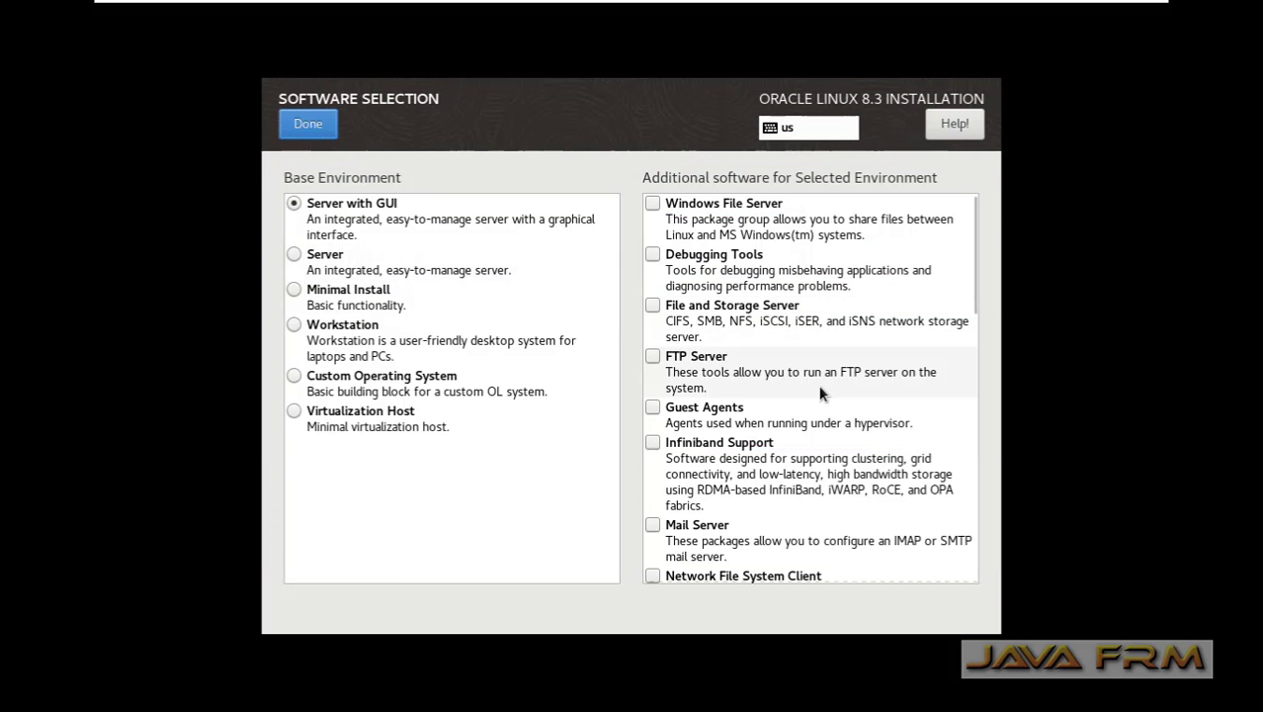
pyautogui.scroll(-5, 825, 415)
pyautogui.scroll(5, 824, 445)
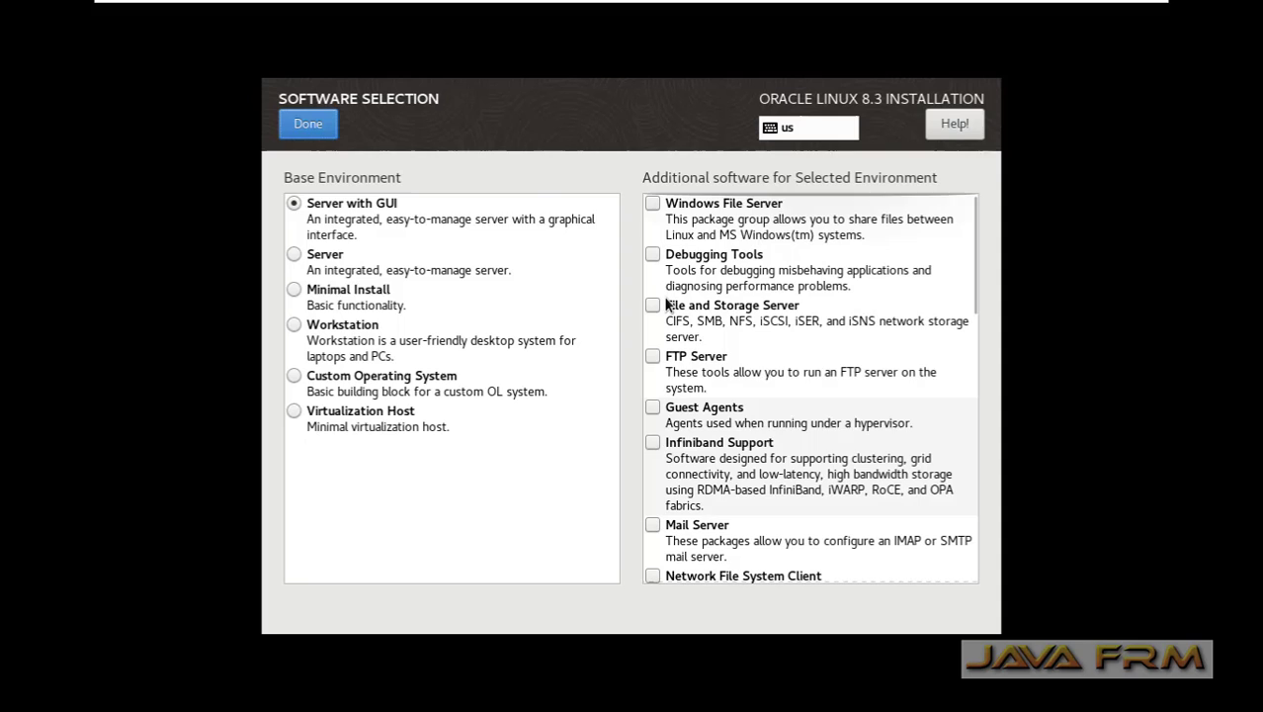
pyautogui.click(316, 131)
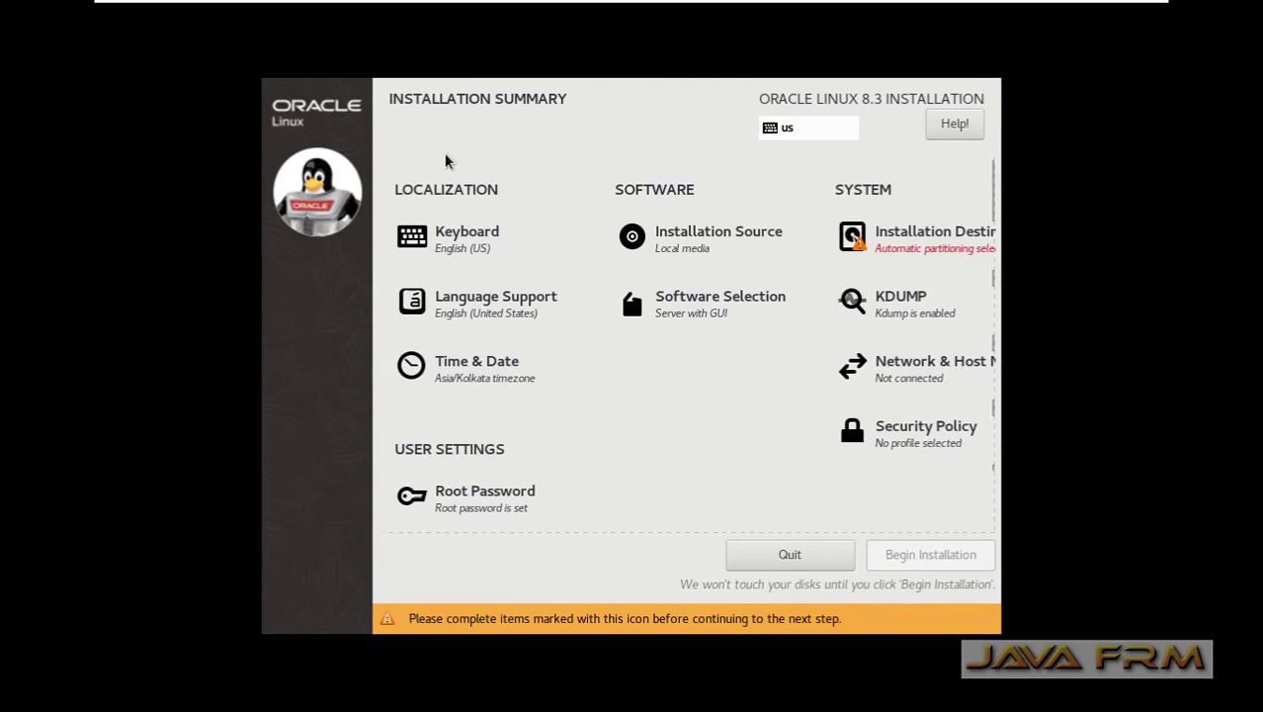
# Confirm the 30 GiB VMware NVMe disk with automatic storage configuration as the installation destination and begin the installation.
pyautogui.click(885, 241)
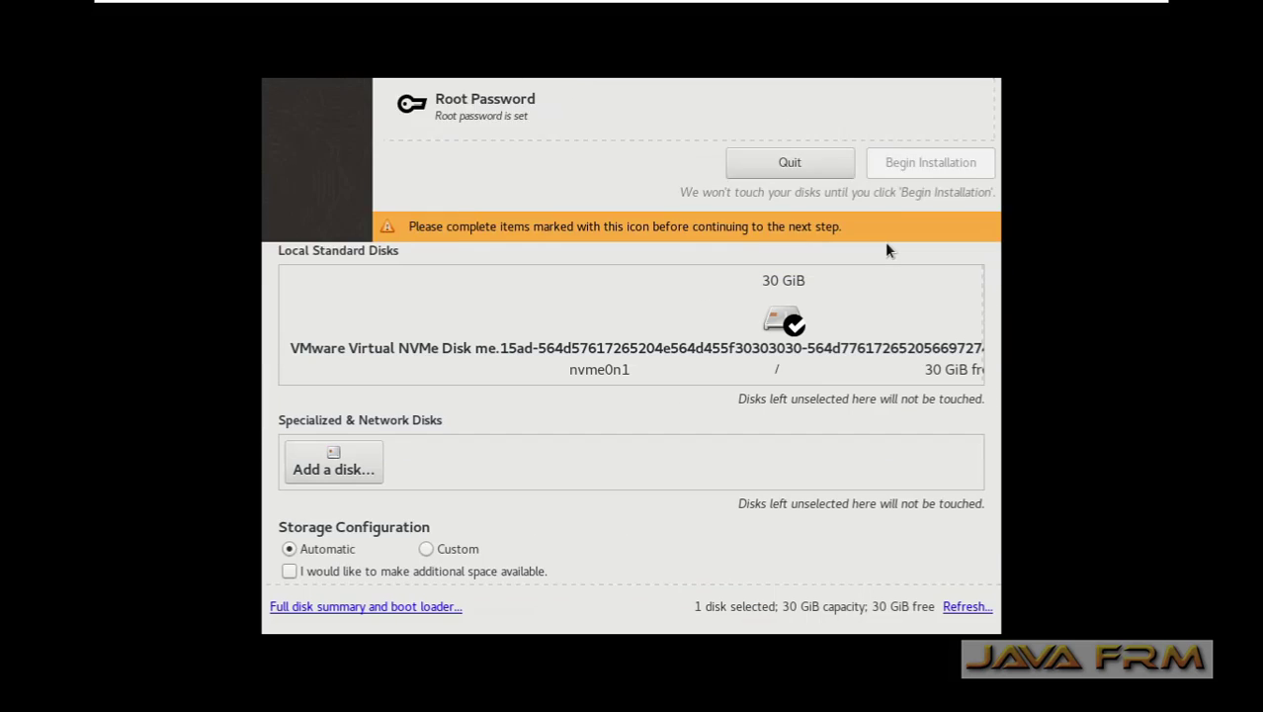
pyautogui.click(760, 318)
pyautogui.click(771, 318)
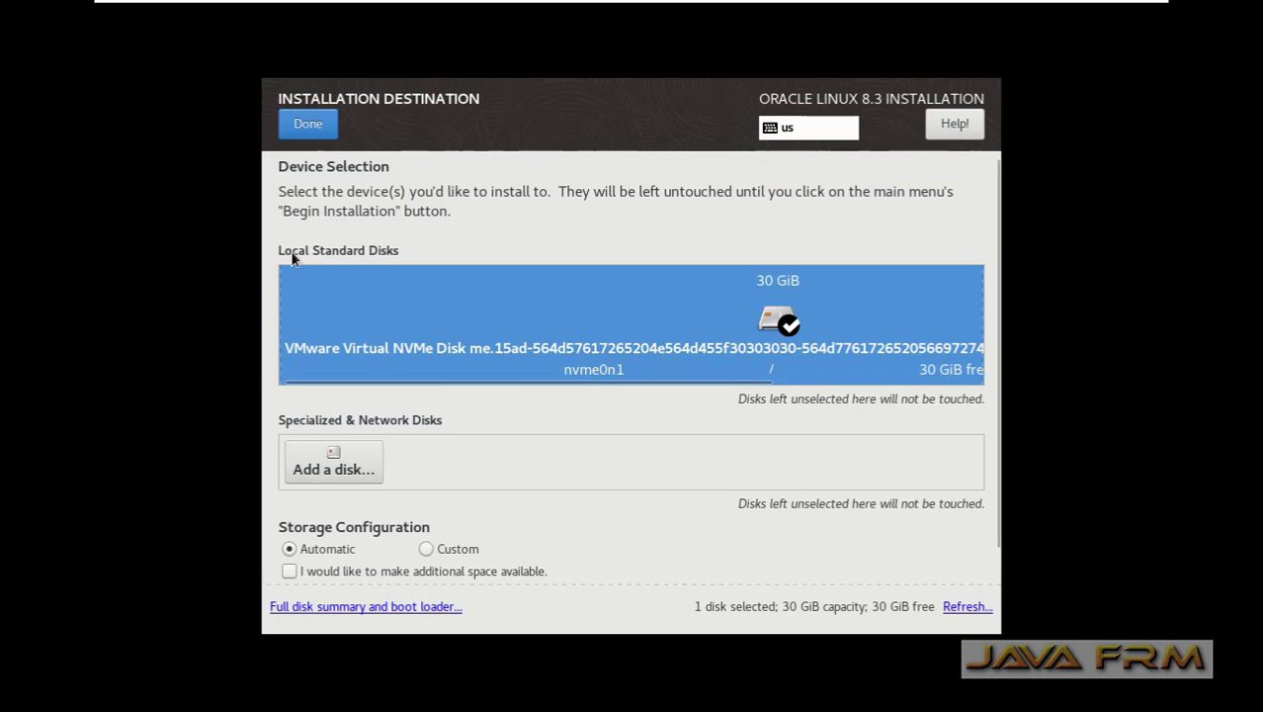
pyautogui.click(308, 128)
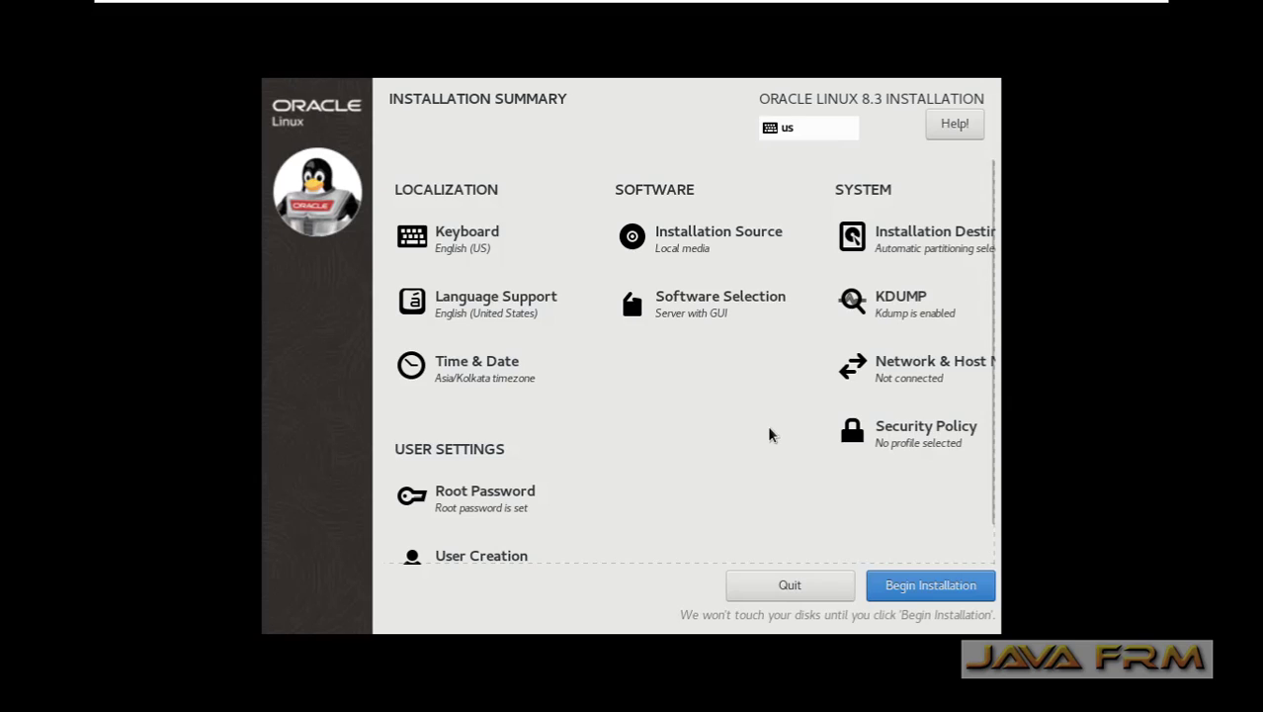
pyautogui.scroll(-1, 770, 432)
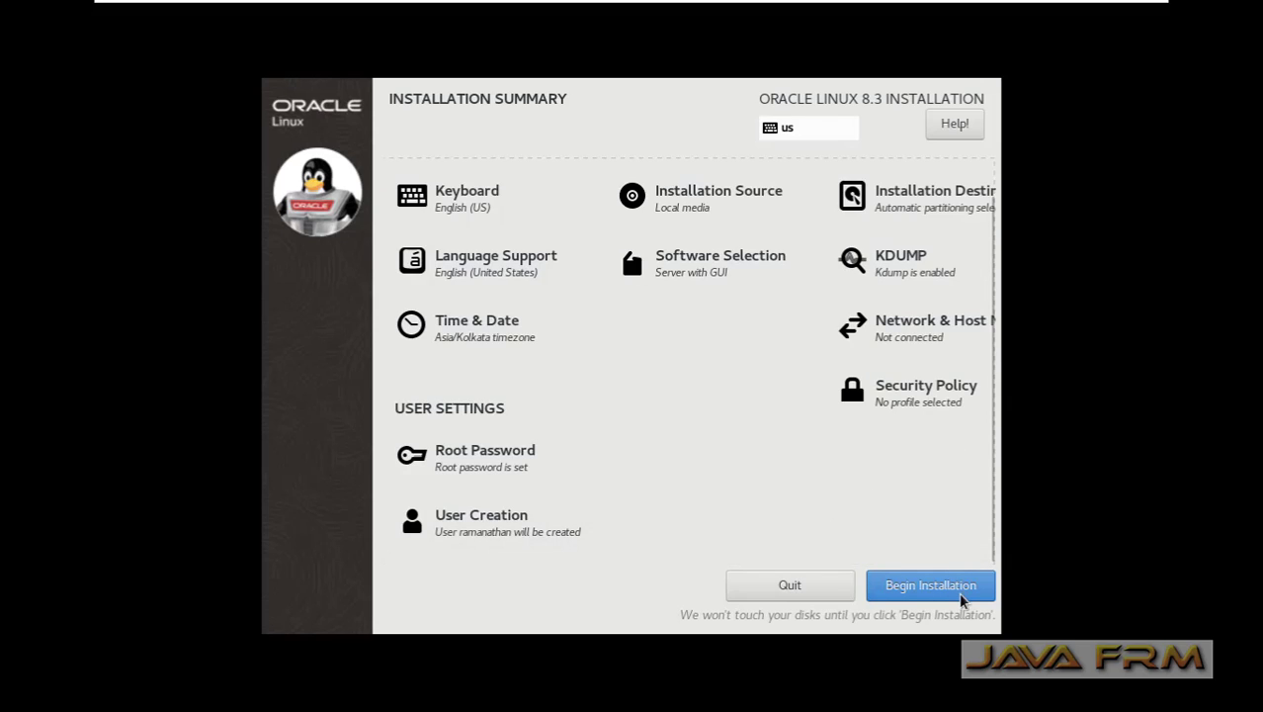
pyautogui.click(930, 585)
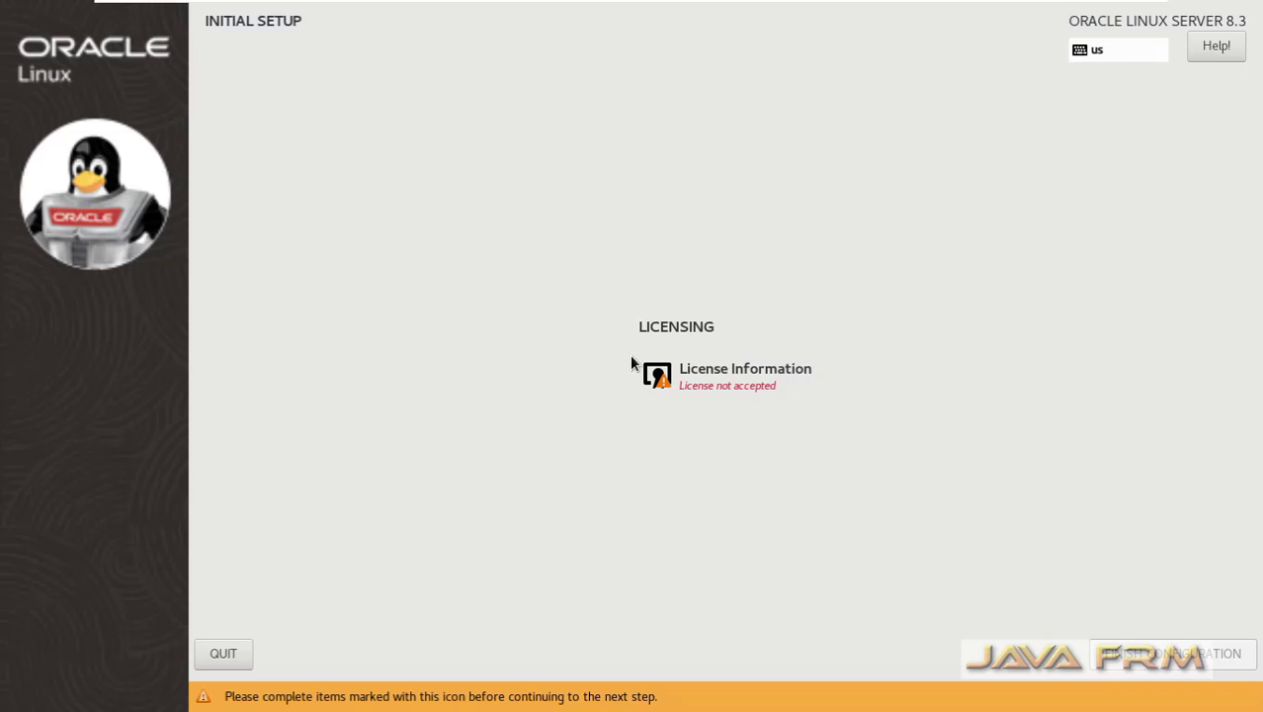
# Accept the Oracle Linux license agreement in the initial setup and finish the configuration.
pyautogui.click(741, 385)
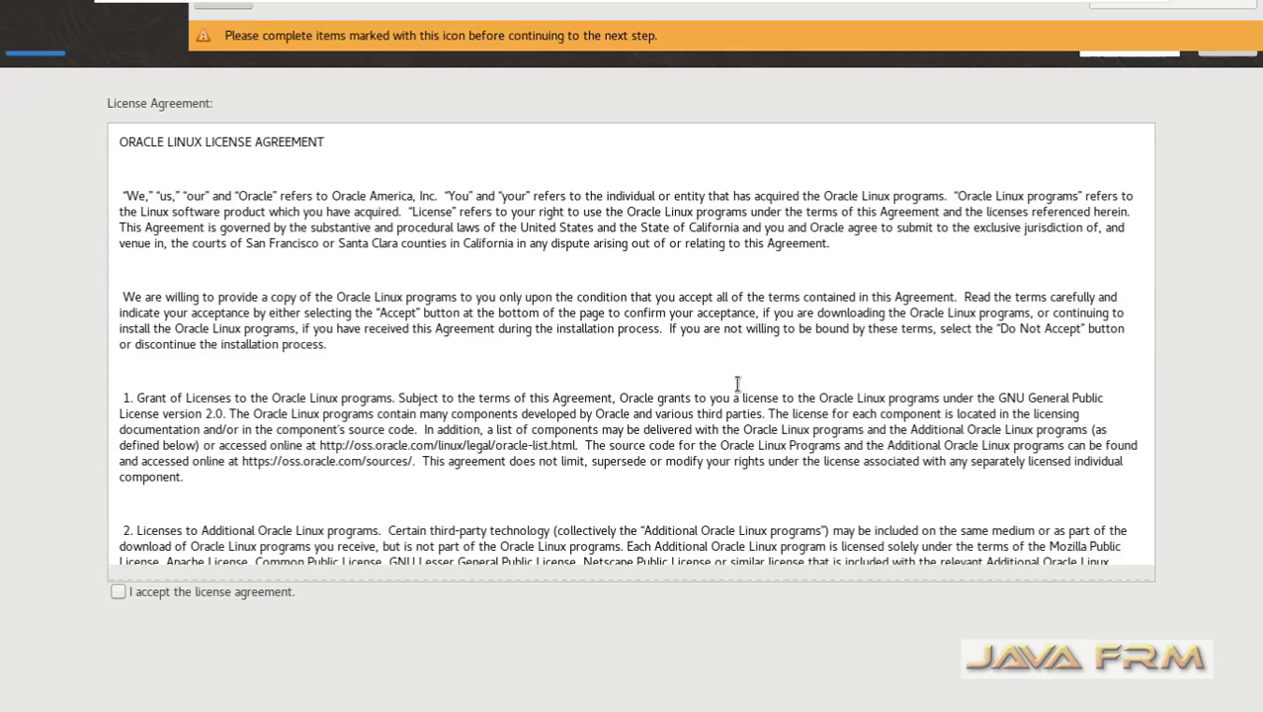
pyautogui.click(119, 591)
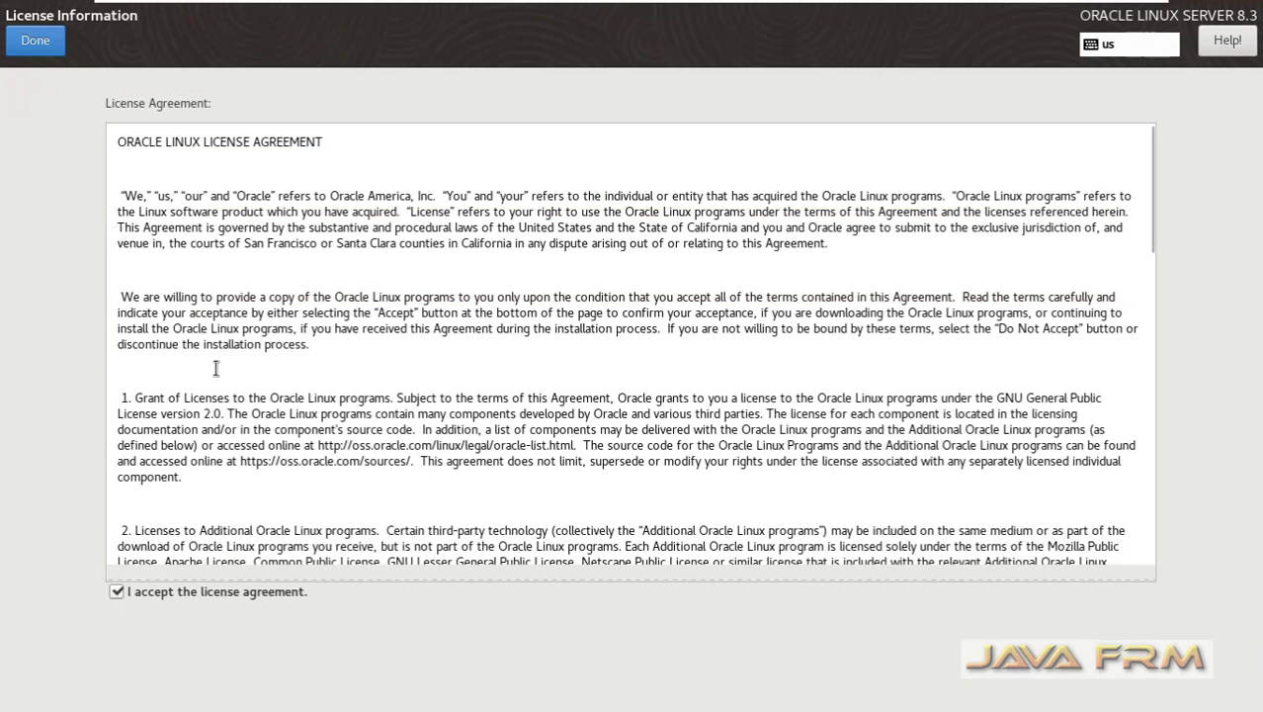
pyautogui.click(36, 40)
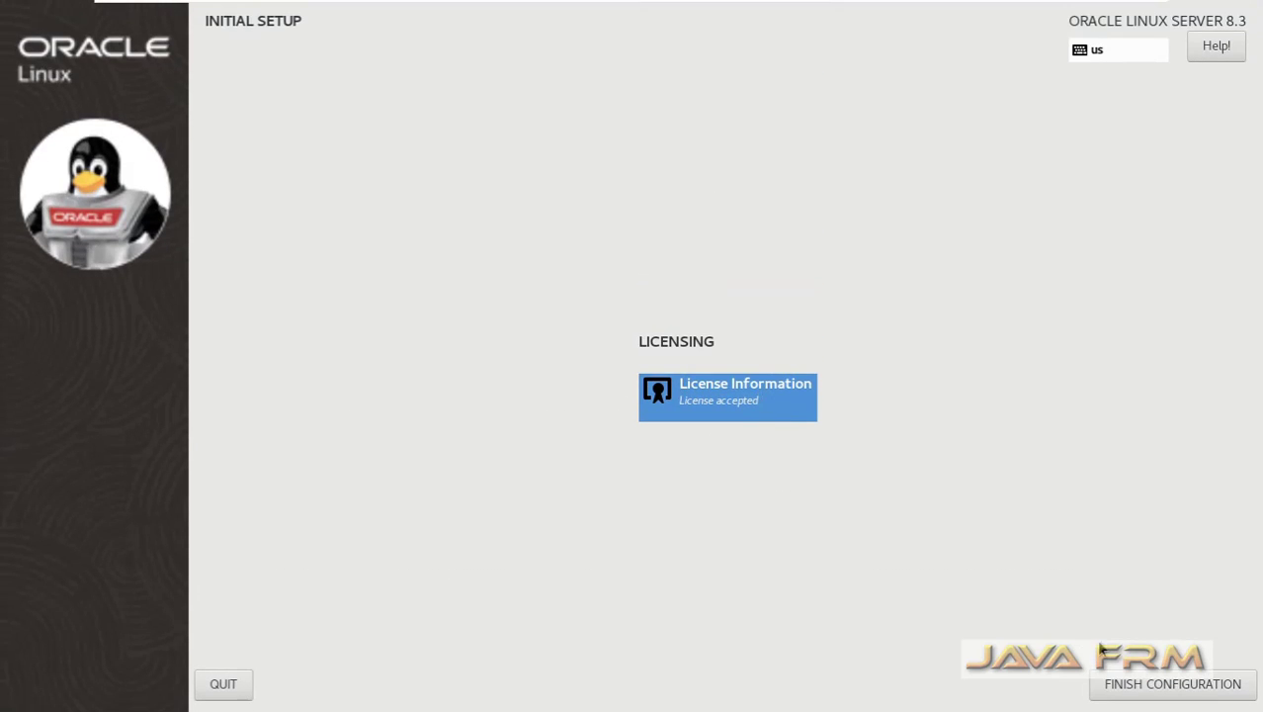
pyautogui.click(1155, 689)
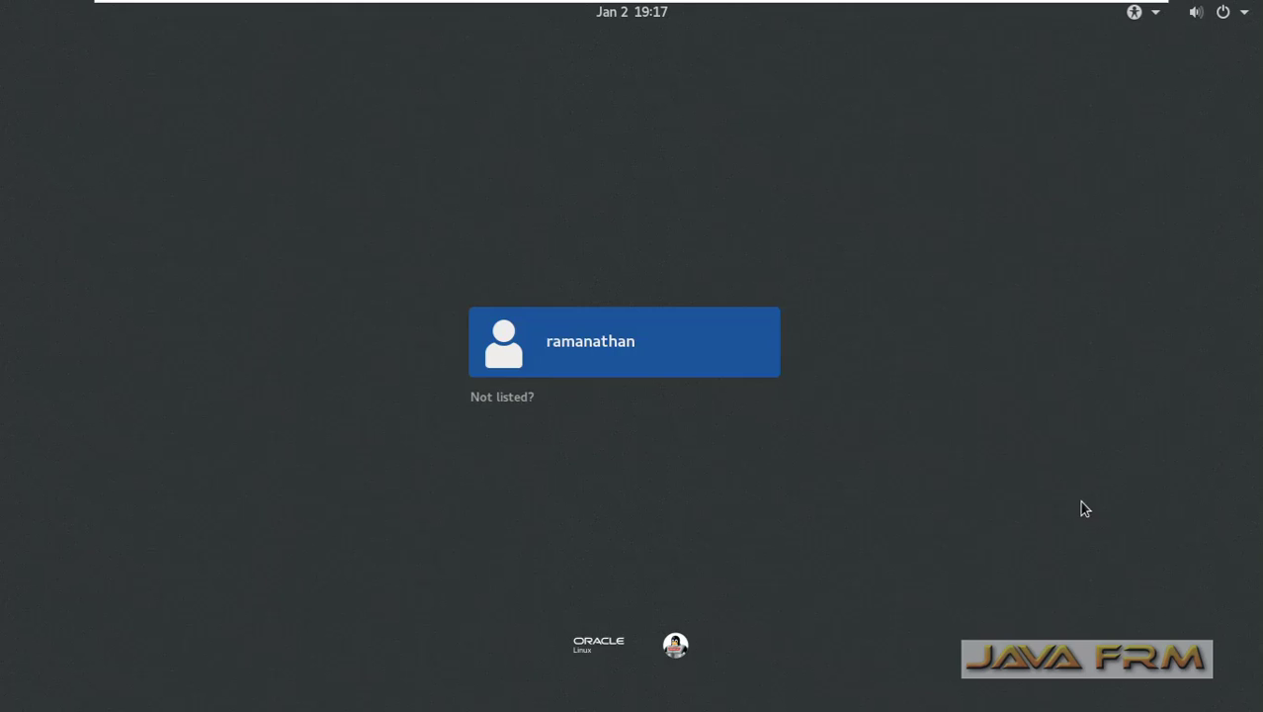
# Sign in to the created user account with its account password.
pyautogui.click(565, 340)
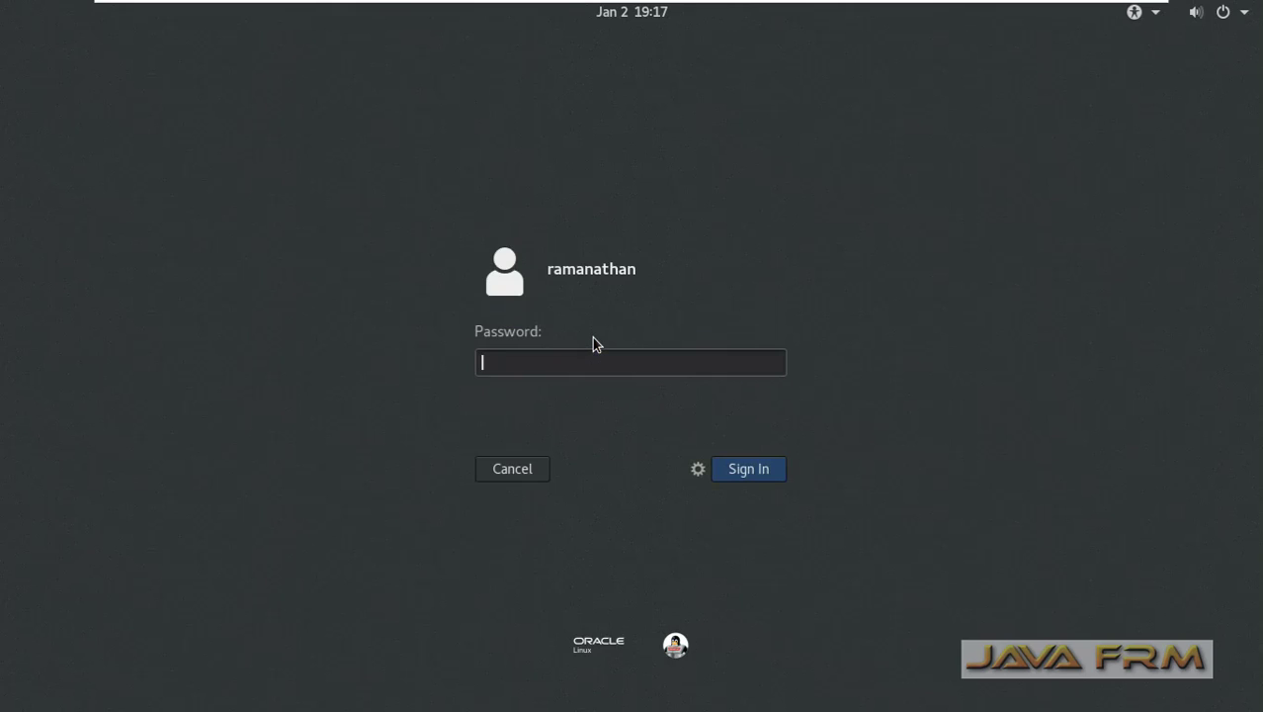
pyautogui.write('**********')
pyautogui.press('Return')
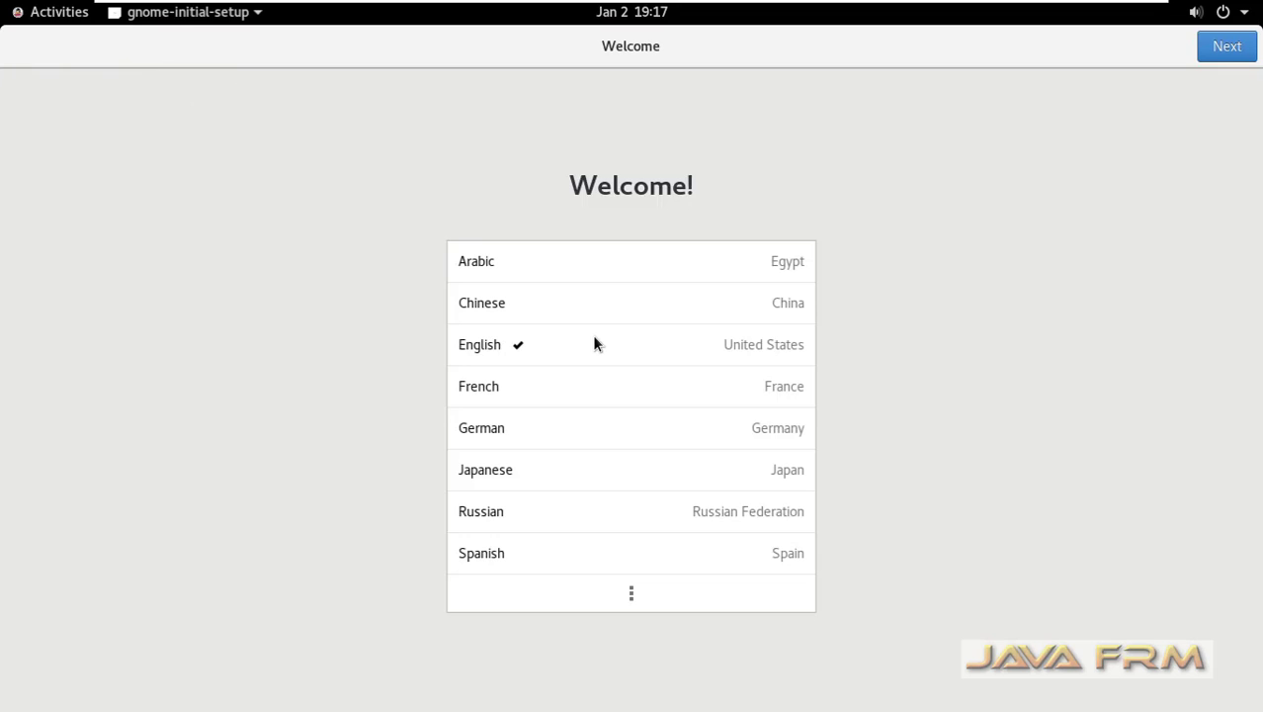
# Complete the desktop welcome setup with English (United States), the English (US) keyboard layout and location services off, and close the Getting Started help.
pyautogui.click(1231, 55)
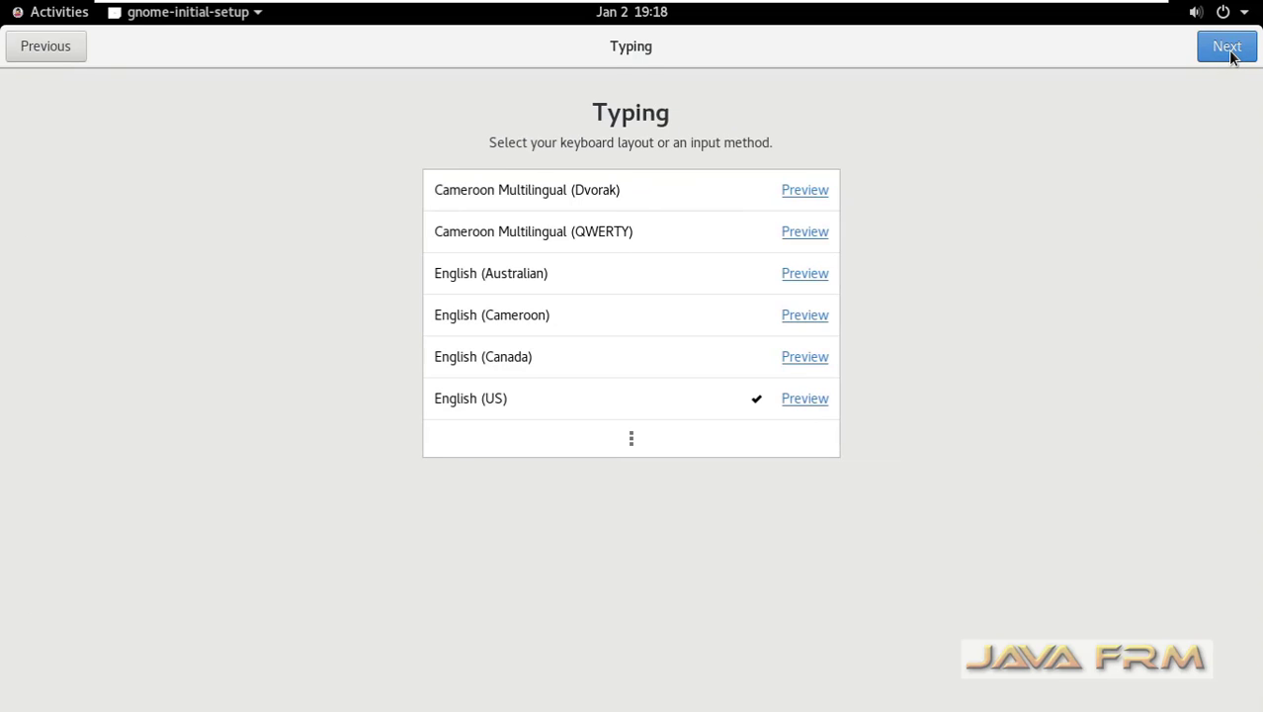
pyautogui.click(1230, 55)
pyautogui.click(801, 292)
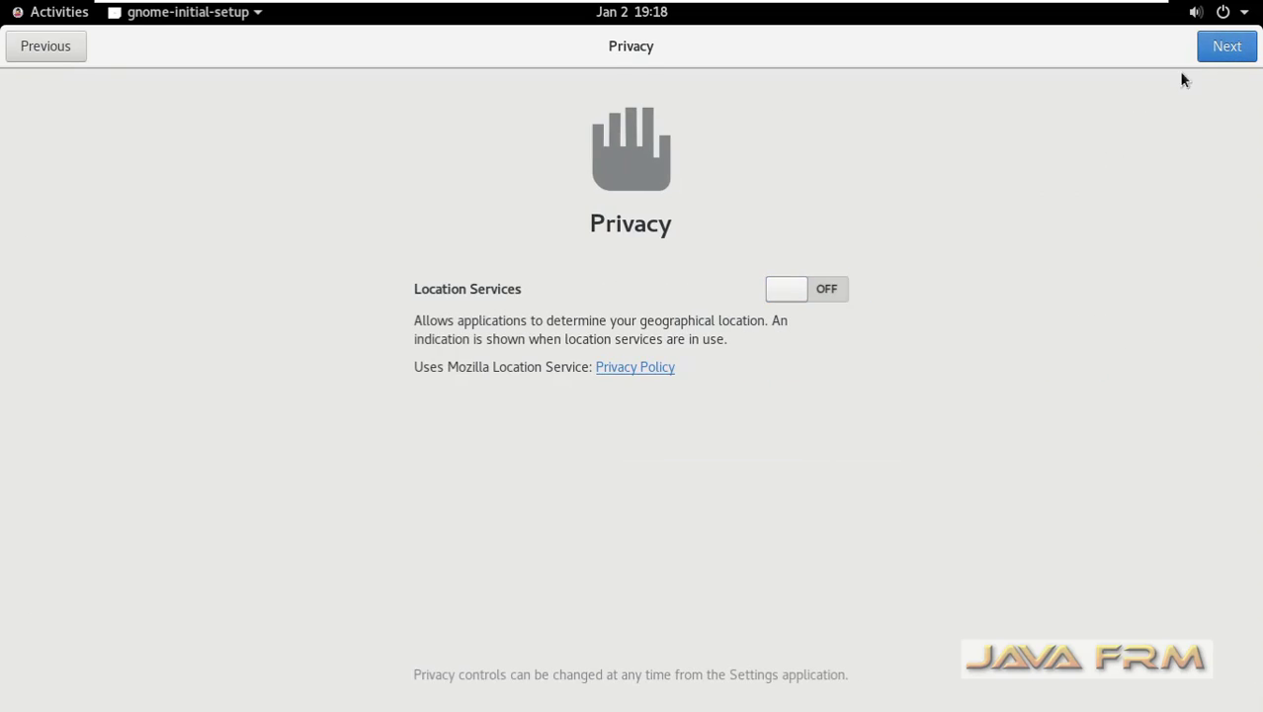
pyautogui.click(1224, 53)
pyautogui.click(1224, 49)
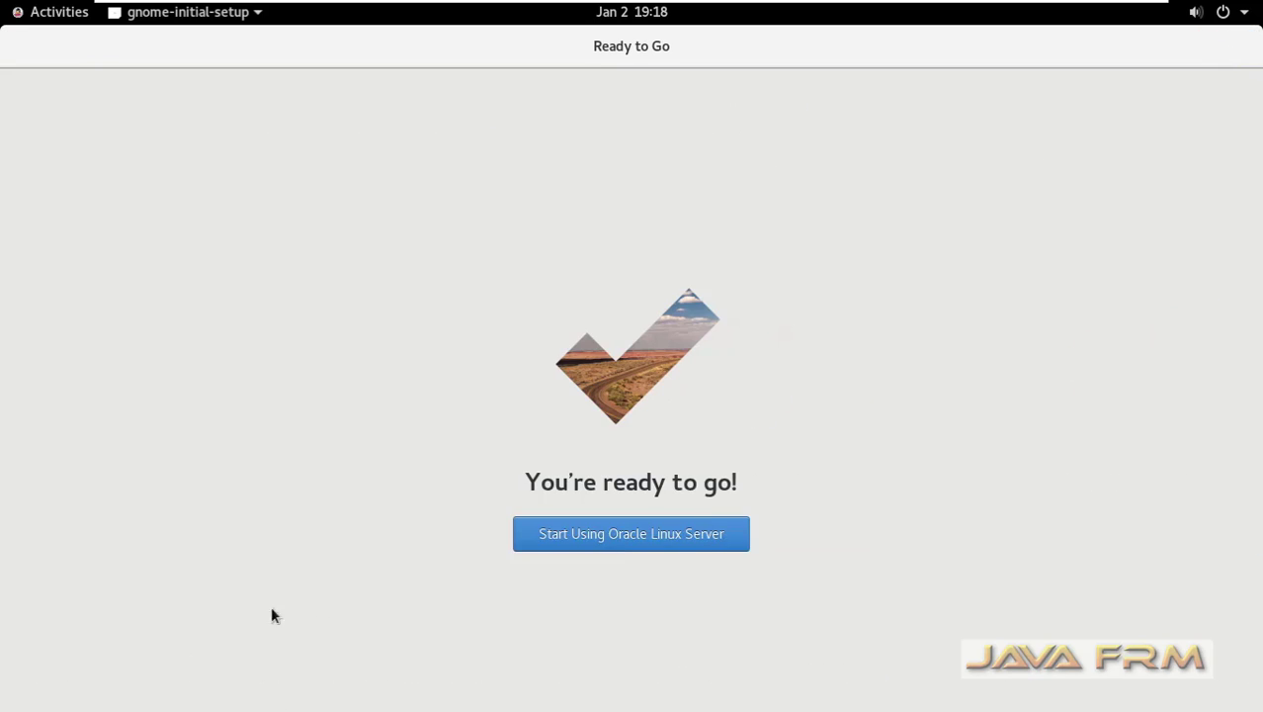
pyautogui.click(555, 547)
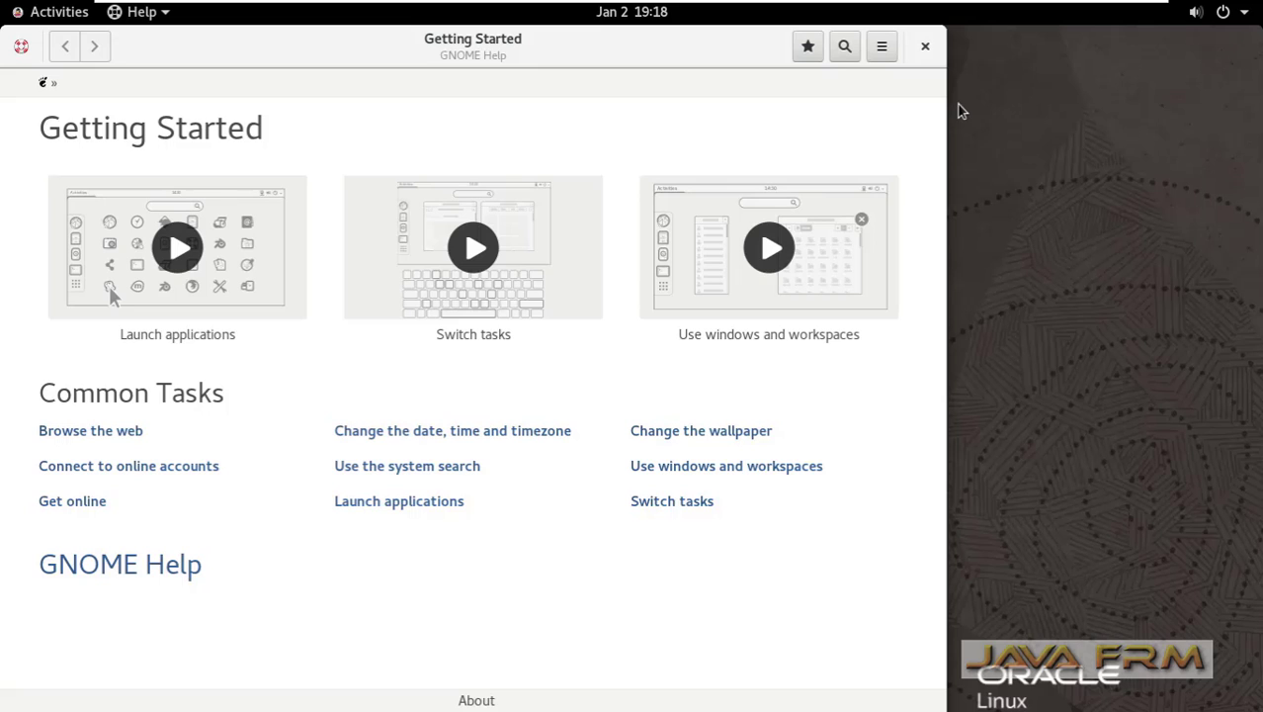
pyautogui.click(923, 49)
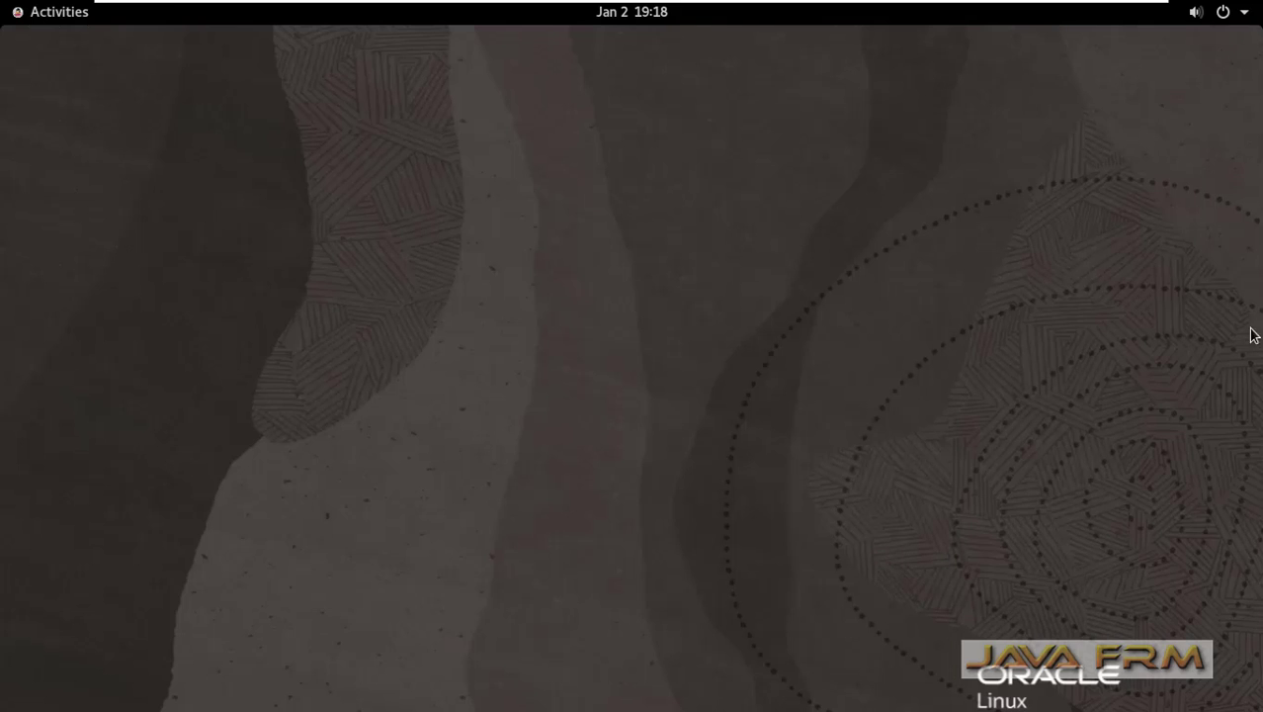
# View the display settings of the desktop, including orientation and resolution, and close them.
pyautogui.rightClick(504, 168)
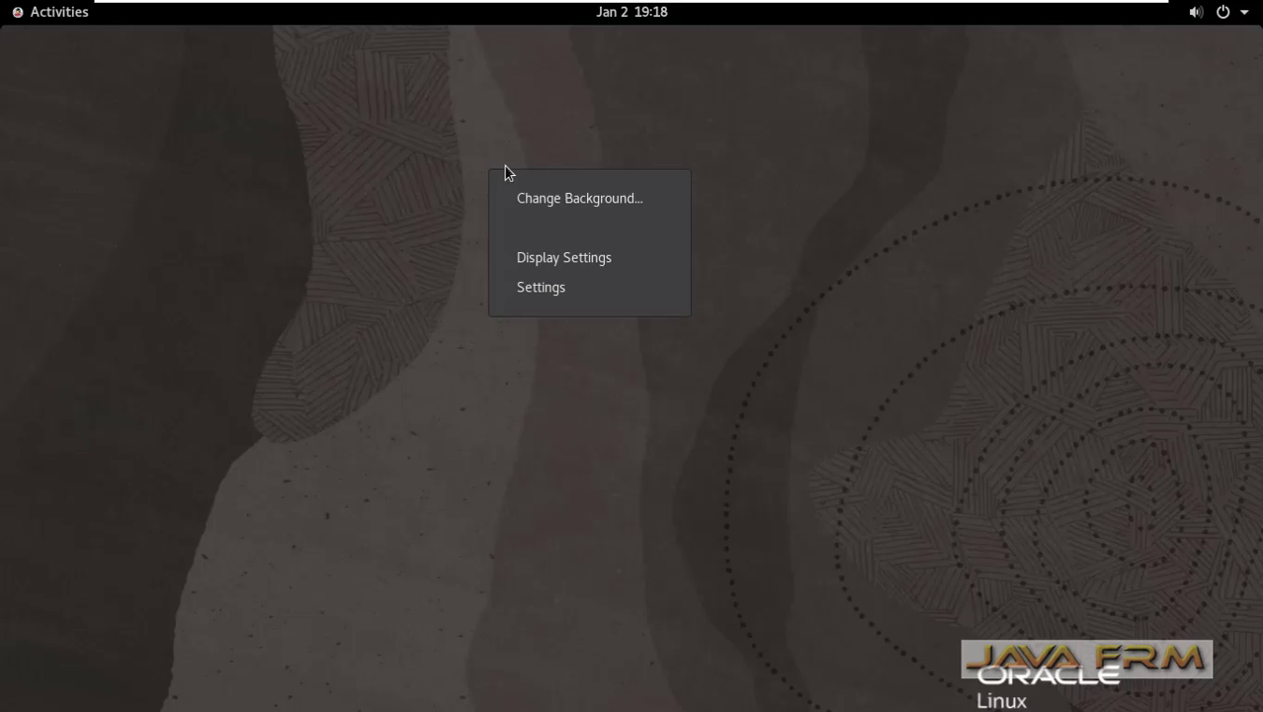
pyautogui.click(596, 267)
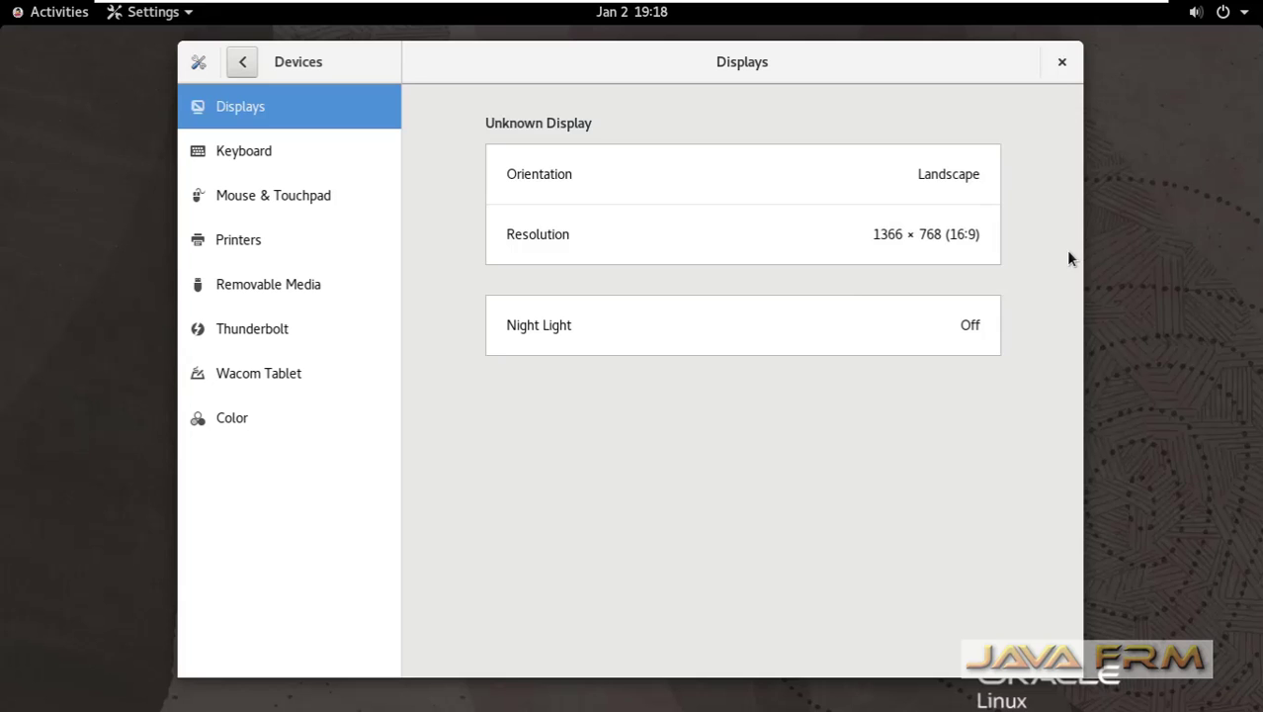
pyautogui.click(1061, 64)
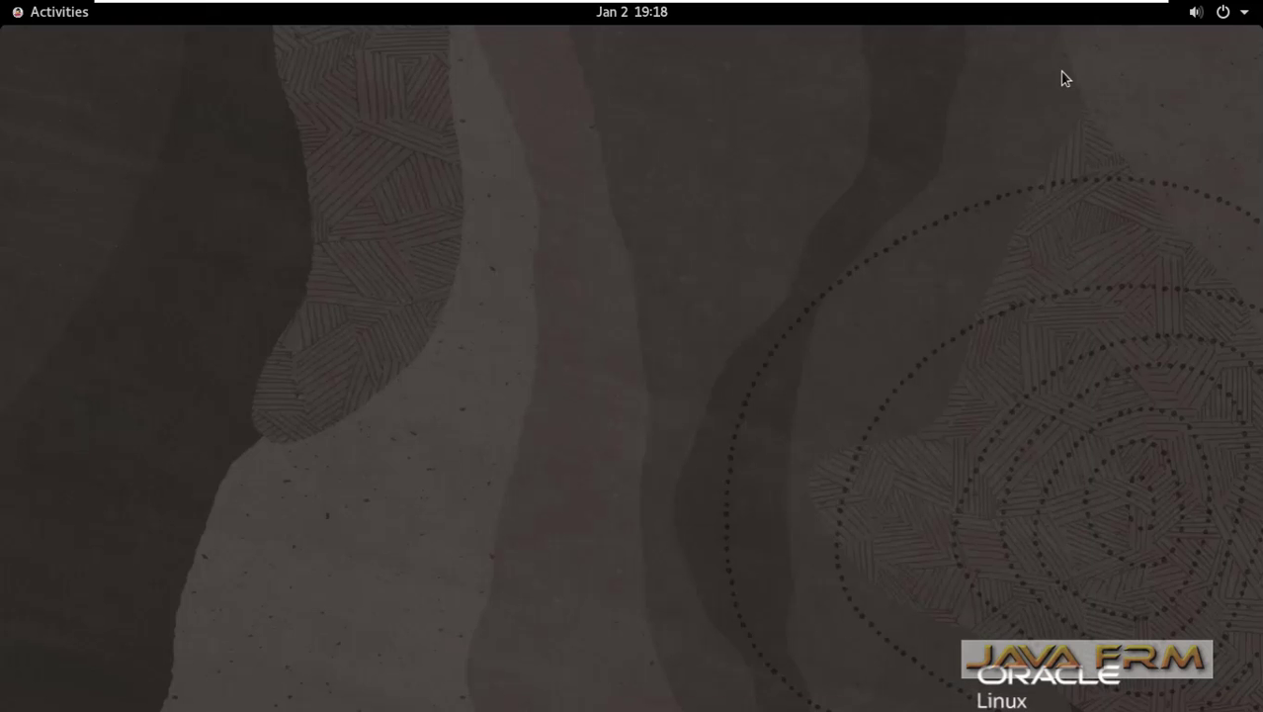
# Open a terminal on the Oracle Linux desktop and maximize its window.
pyautogui.click(59, 13)
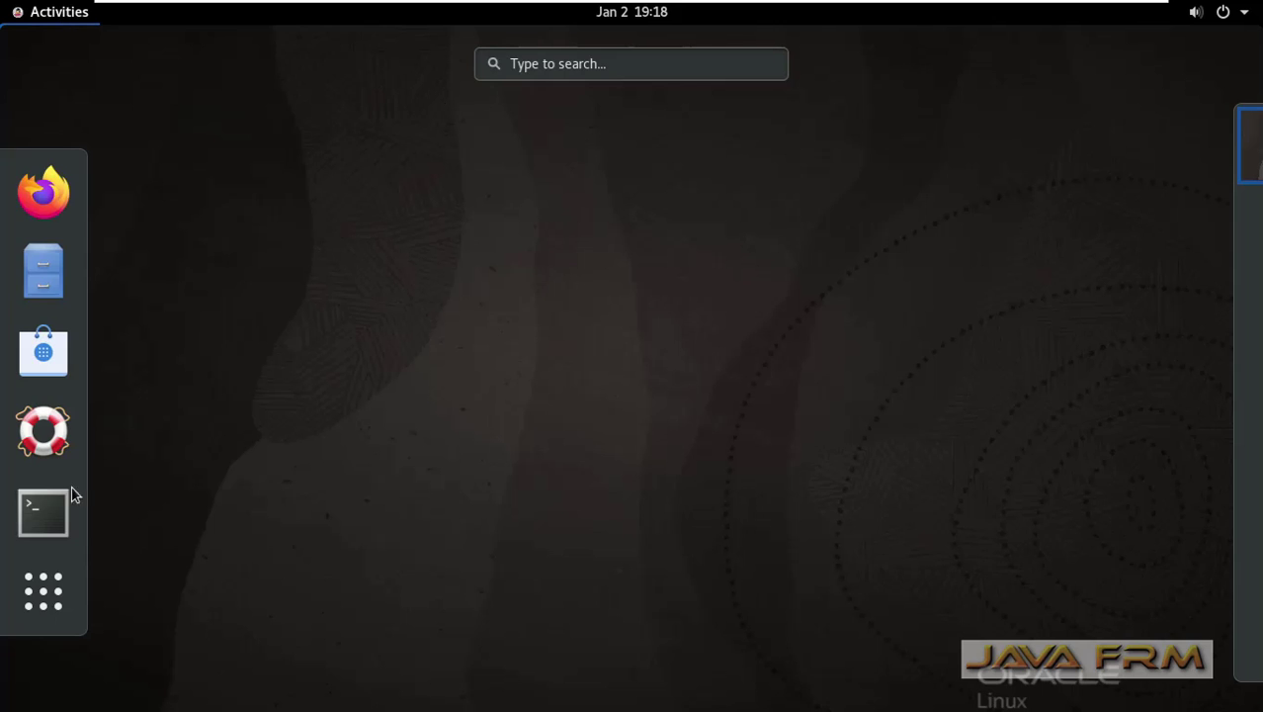
pyautogui.click(46, 512)
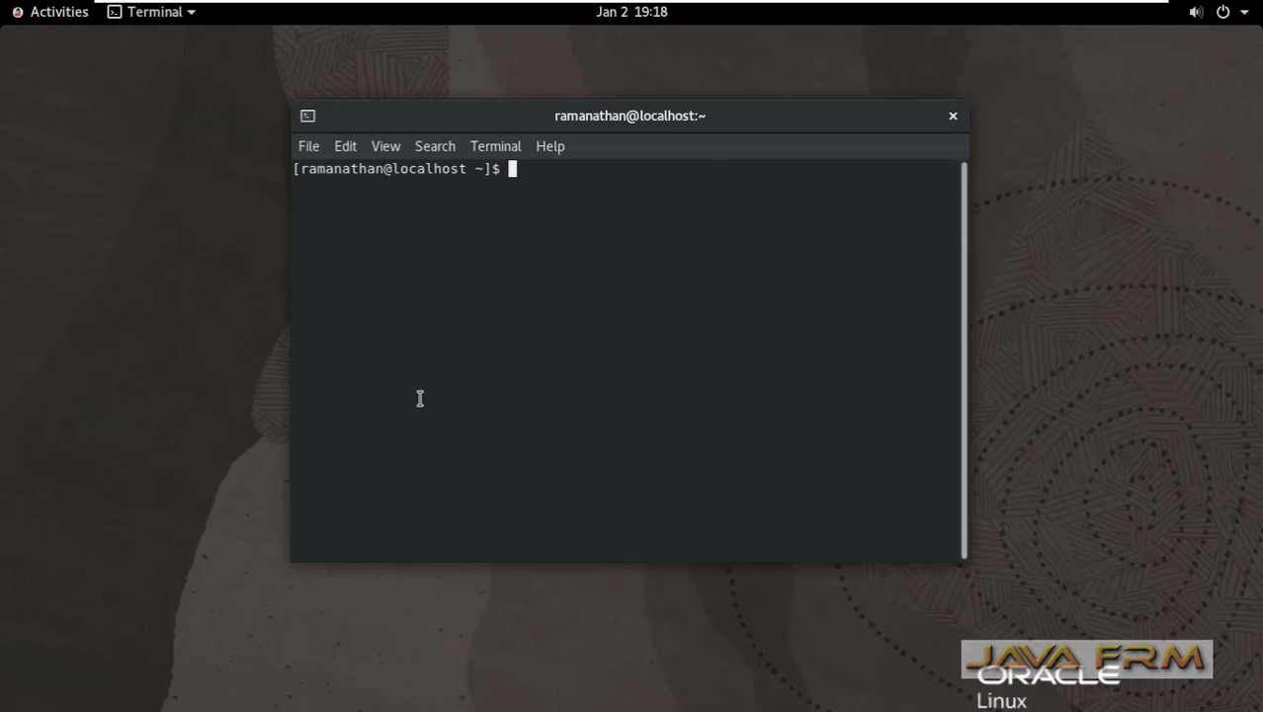
pyautogui.doubleClick(718, 122)
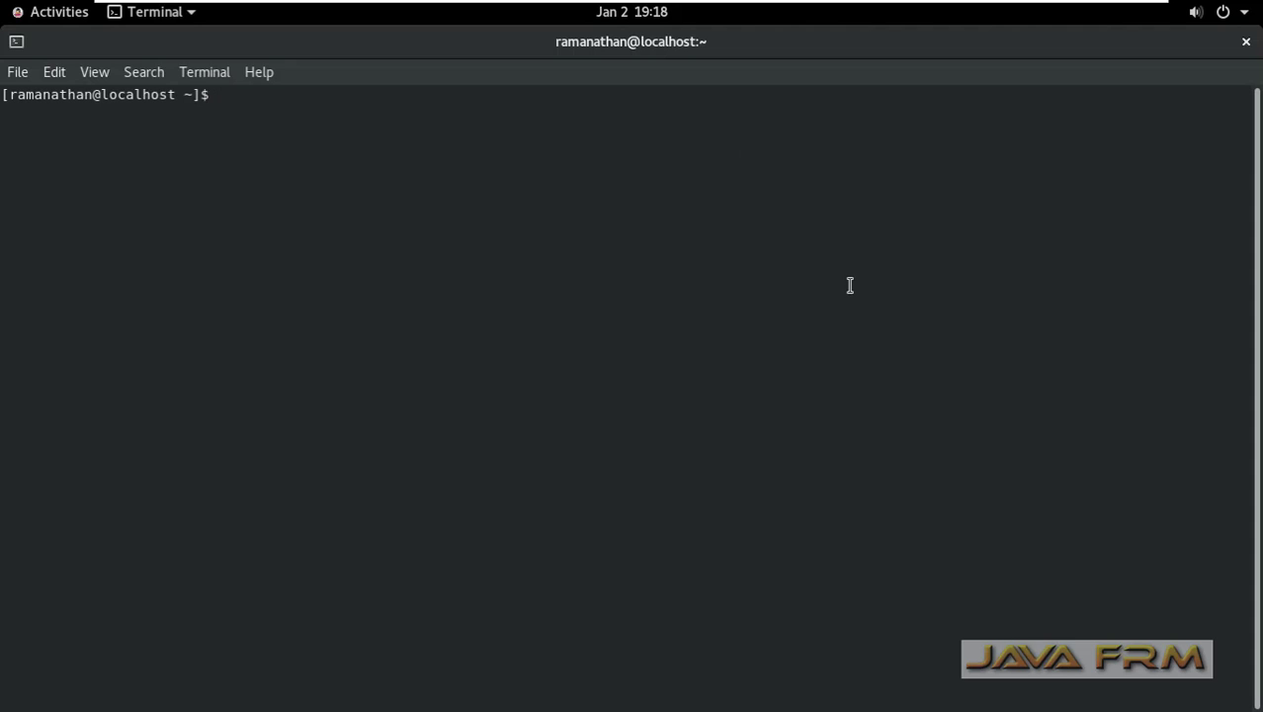
# List the commands starting with vm and check the installed VMware Tools version with vmware-toolbox-cmd -v.
pyautogui.write('vm')
pyautogui.press('Tab')
pyautogui.press('Tab')
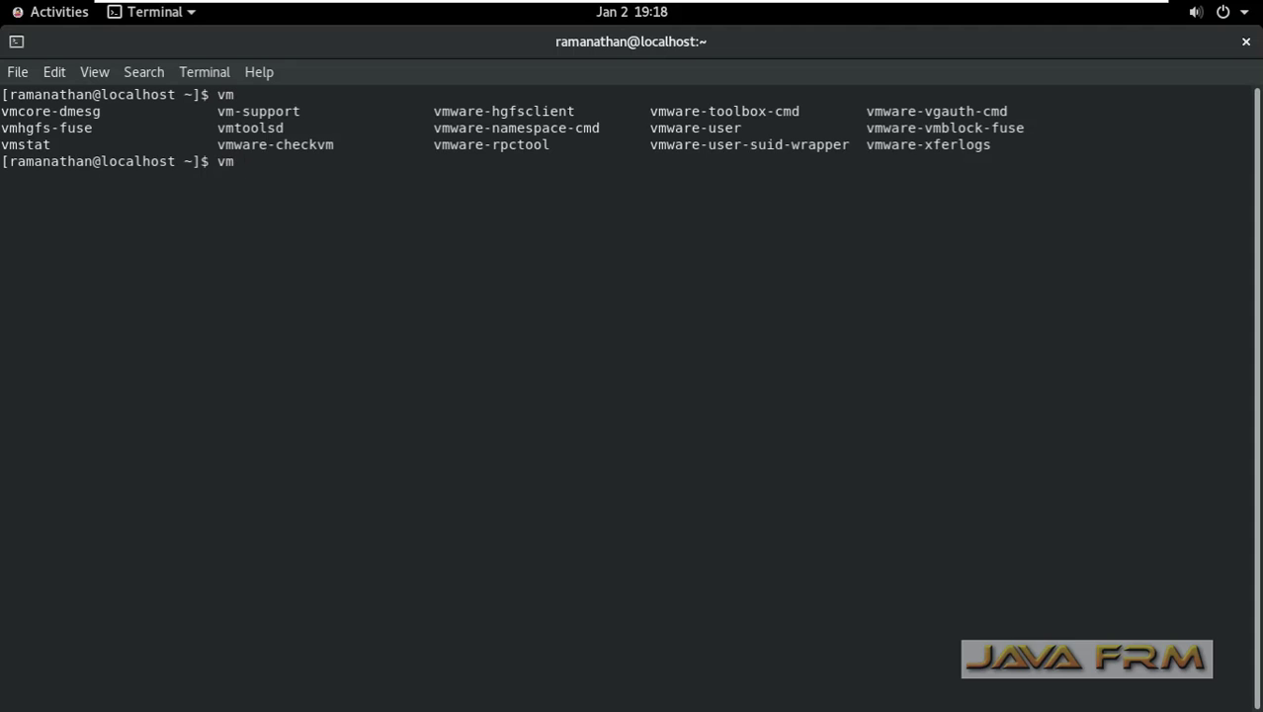
pyautogui.write('ware-t')
pyautogui.press('Tab')
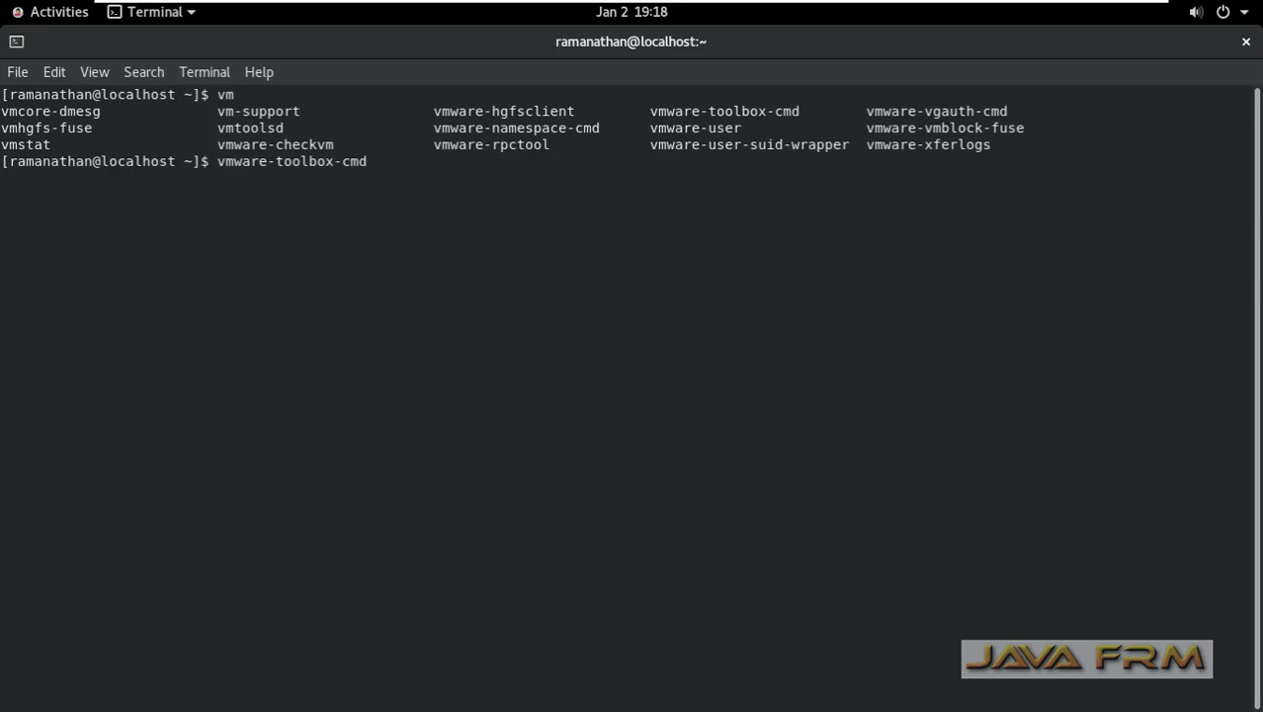
pyautogui.write('-v')
pyautogui.press('Return')
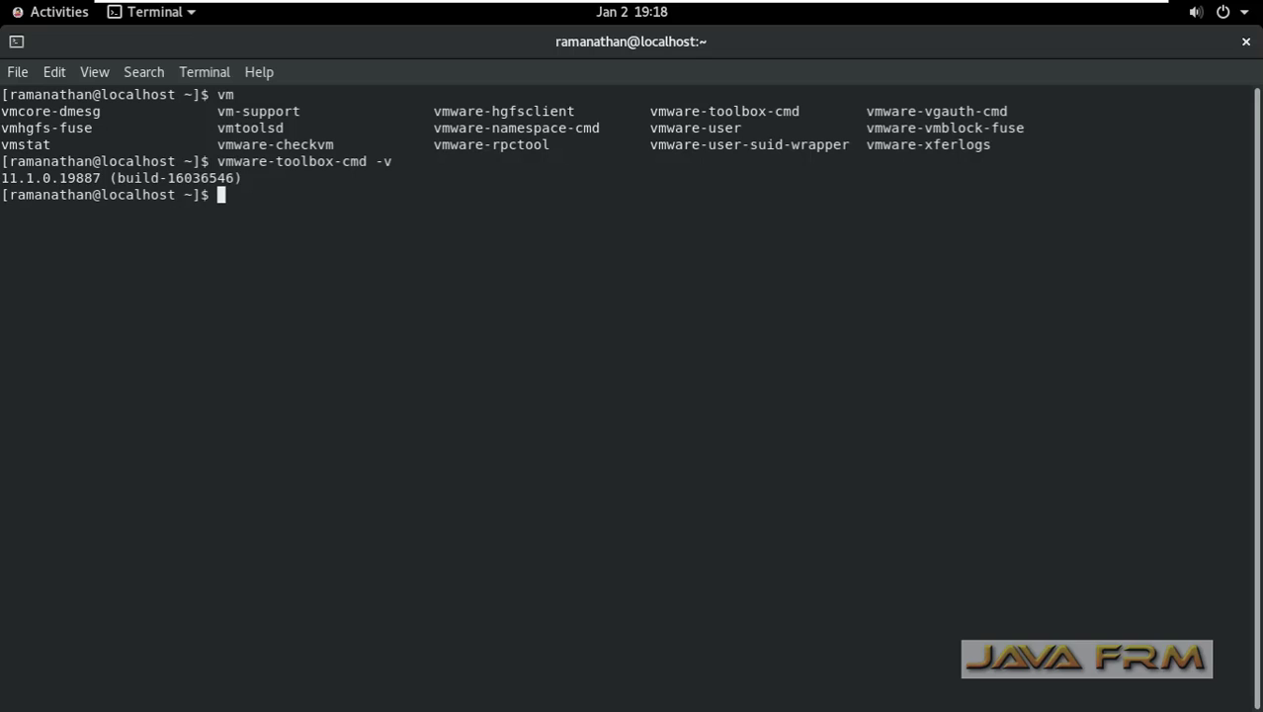
pyautogui.press('Return')
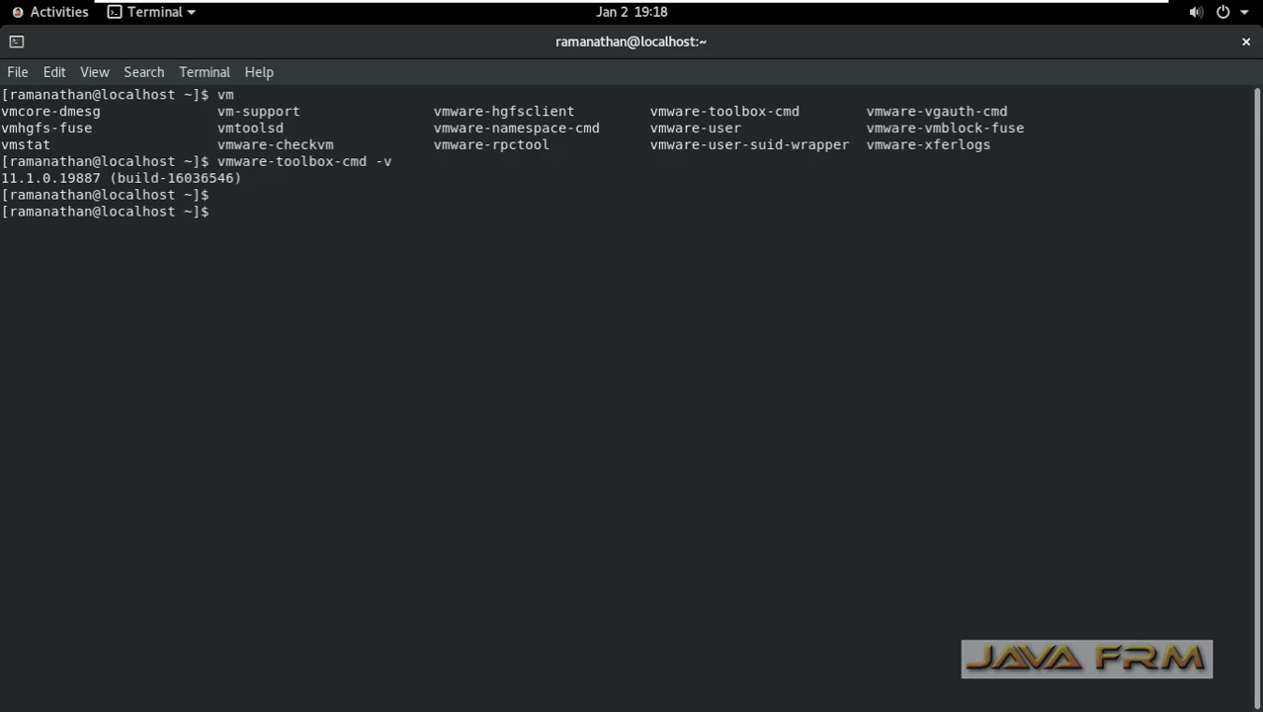
# Print the current working directory with pwd and list its contents with ls.
pyautogui.write('pwd')
pyautogui.press('Return')
pyautogui.write('ls')
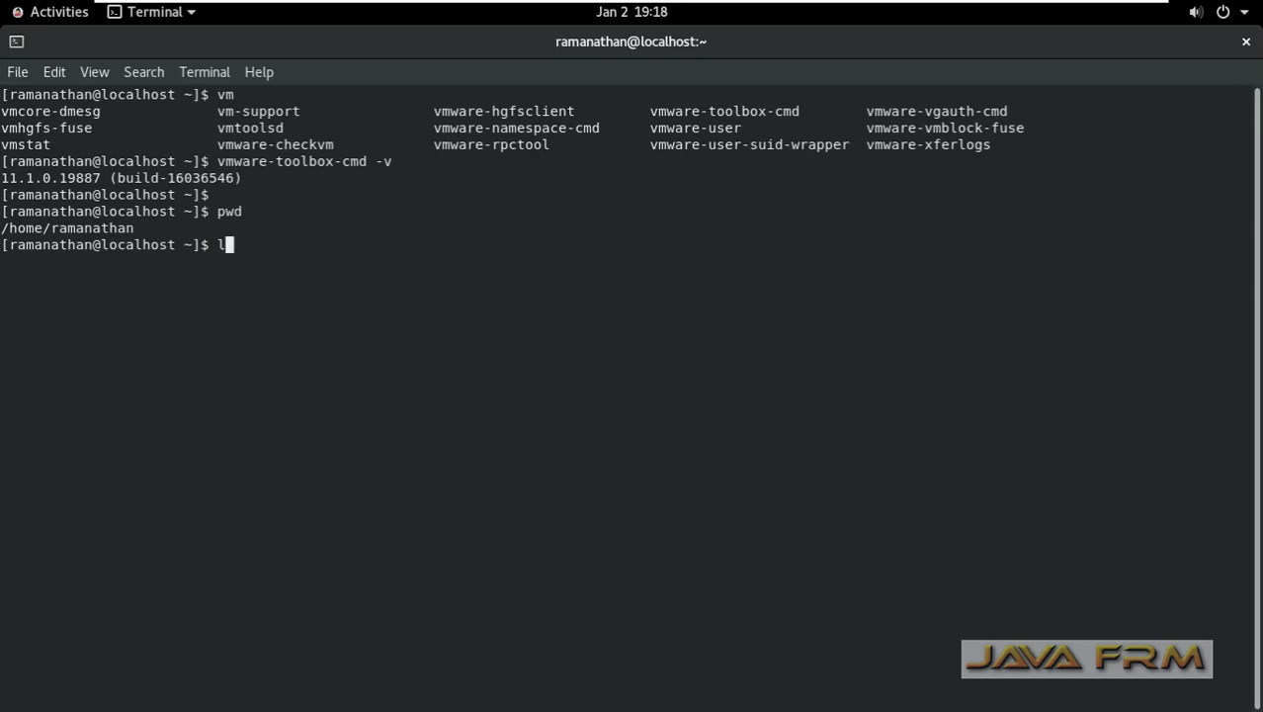
pyautogui.press('Return')
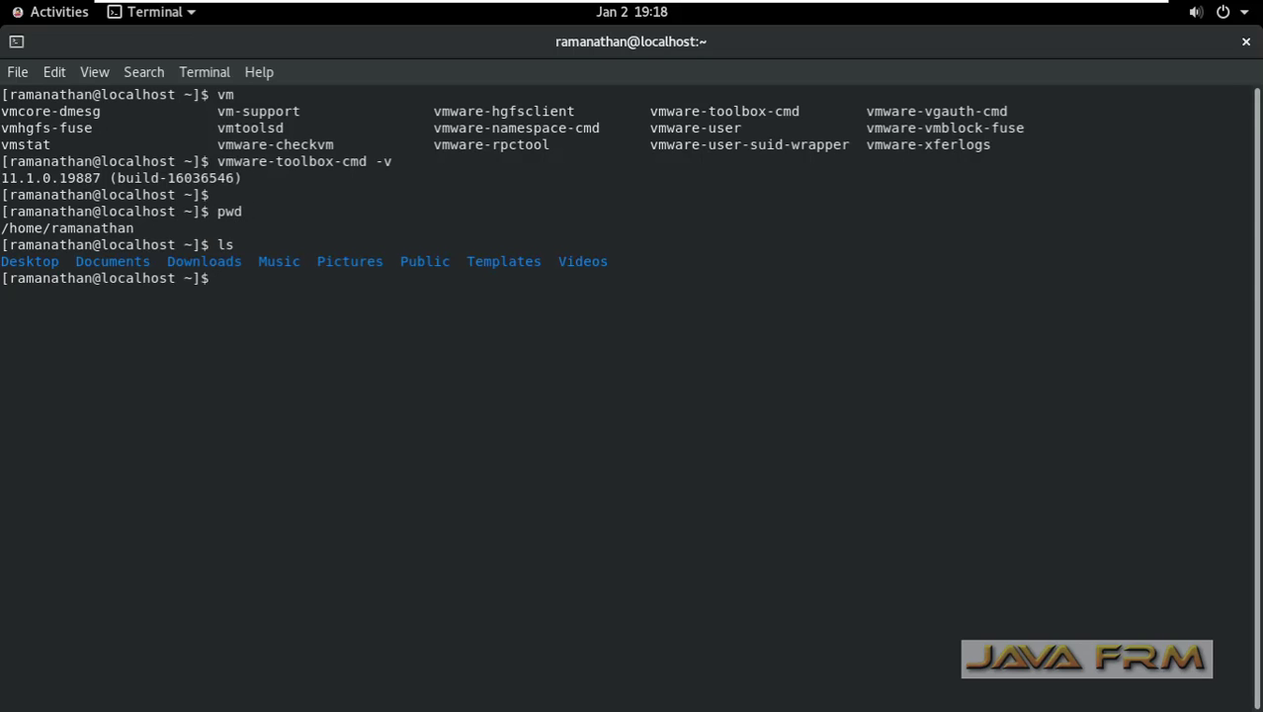
# Show the full system and kernel information with uname -a and try to query the kernel name with the -s option.
pyautogui.write('uname -a')
pyautogui.press('Return')
pyautogui.write('unme ')
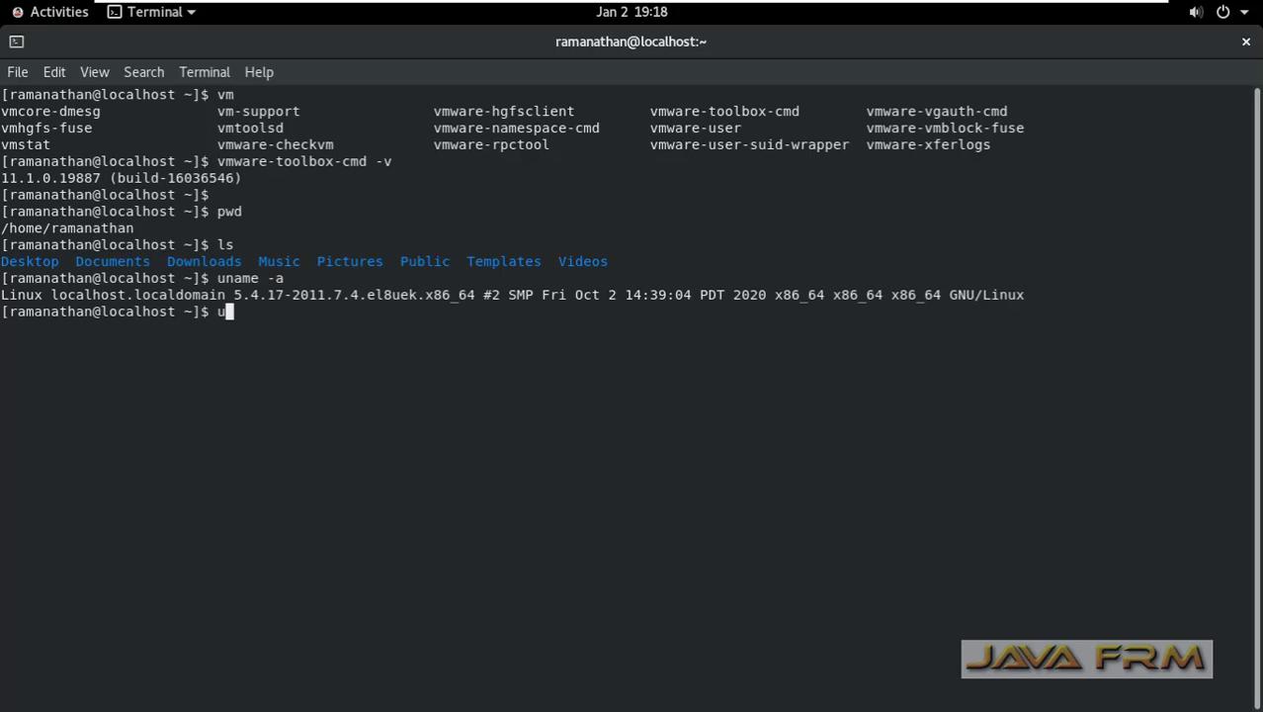
pyautogui.write('-s')
pyautogui.press('Return')
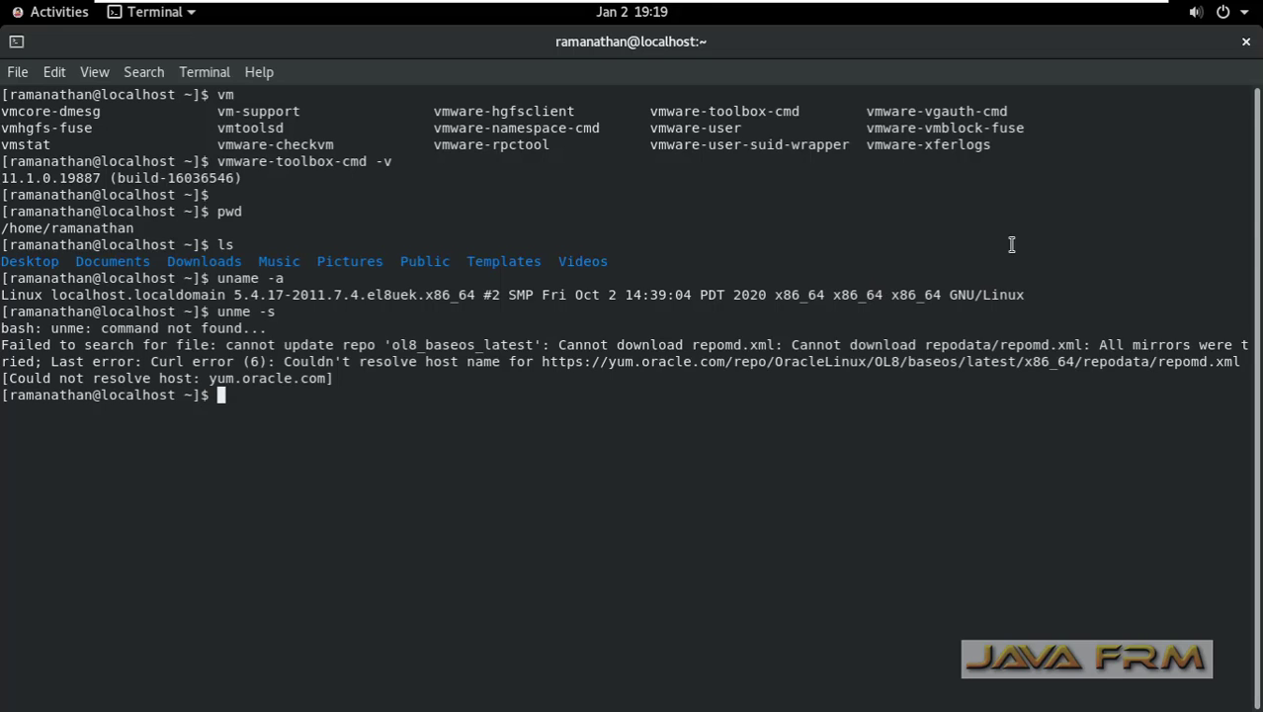
# Copy the terminal output from the first vm prompt through the uname -a result.
pyautogui.moveTo(3, 91); pyautogui.dragTo(1043, 298)
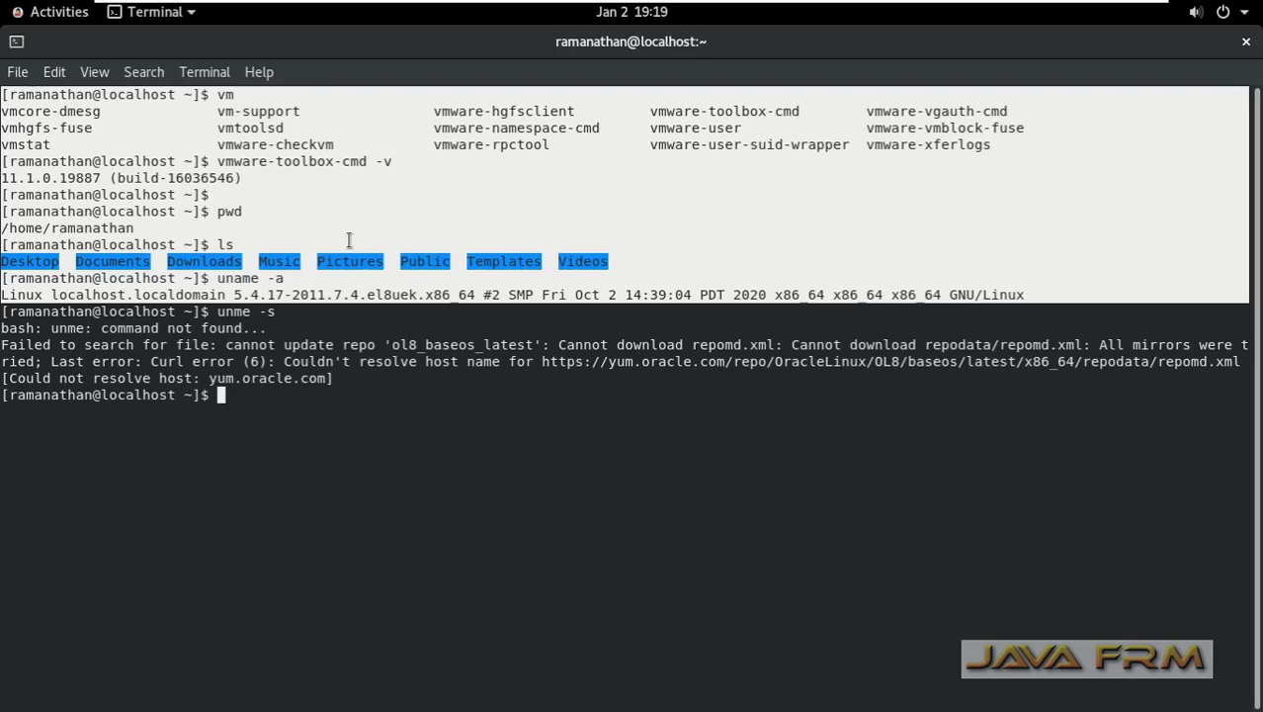
pyautogui.rightClick(191, 126)
pyautogui.click(233, 140)
# Leave the virtual machine's full-screen view, switch to Notepad, replace all its text with the copied terminal output, and minimize it.
pyautogui.moveTo(723, 8)
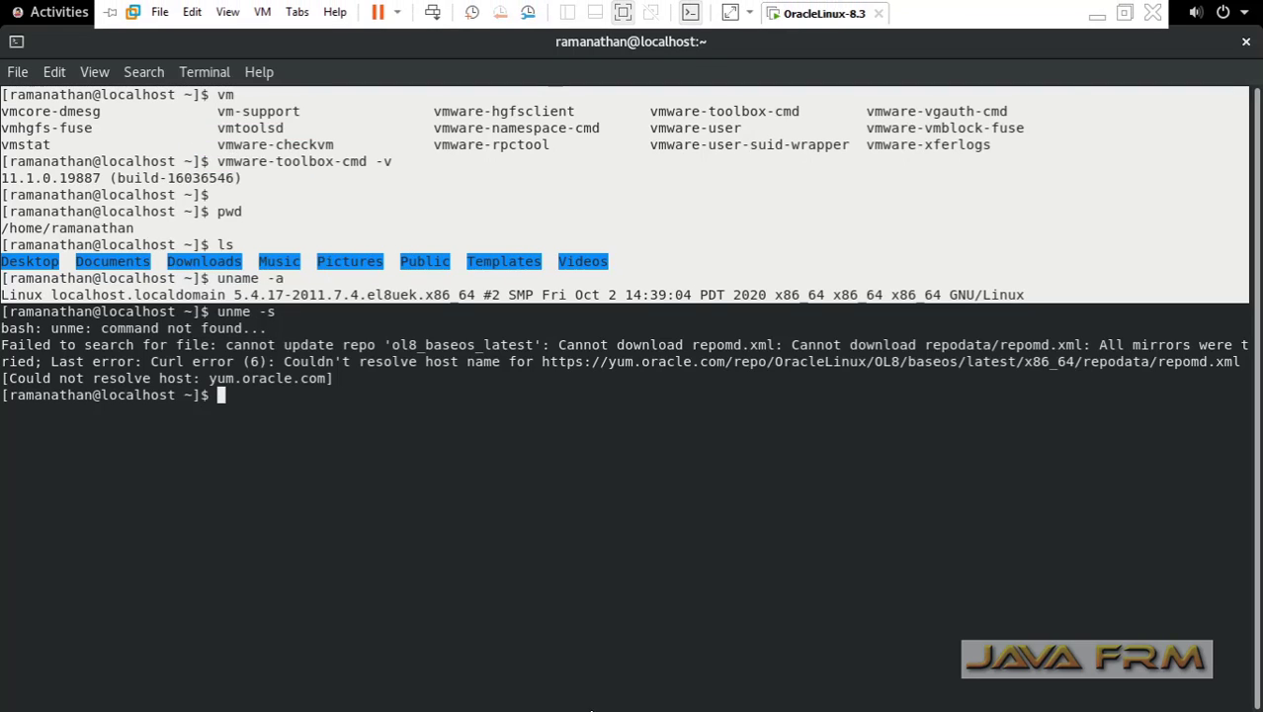
pyautogui.click(1124, 14)
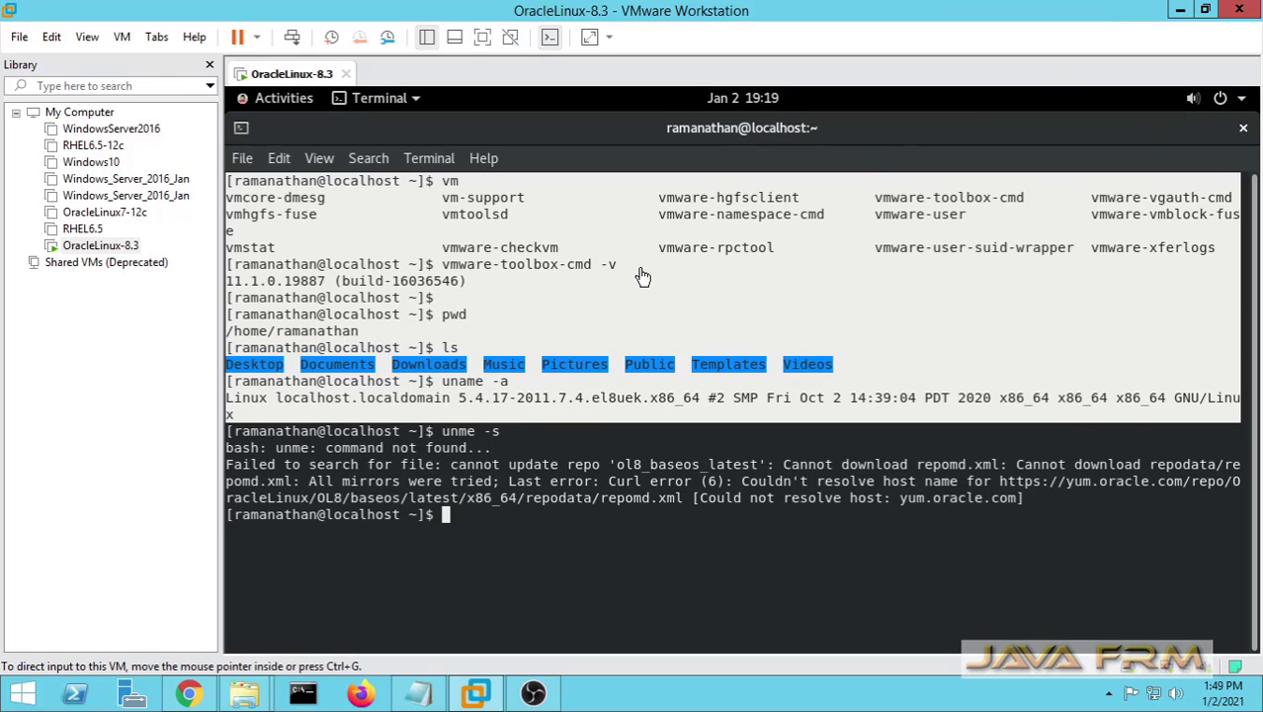
pyautogui.click(419, 691)
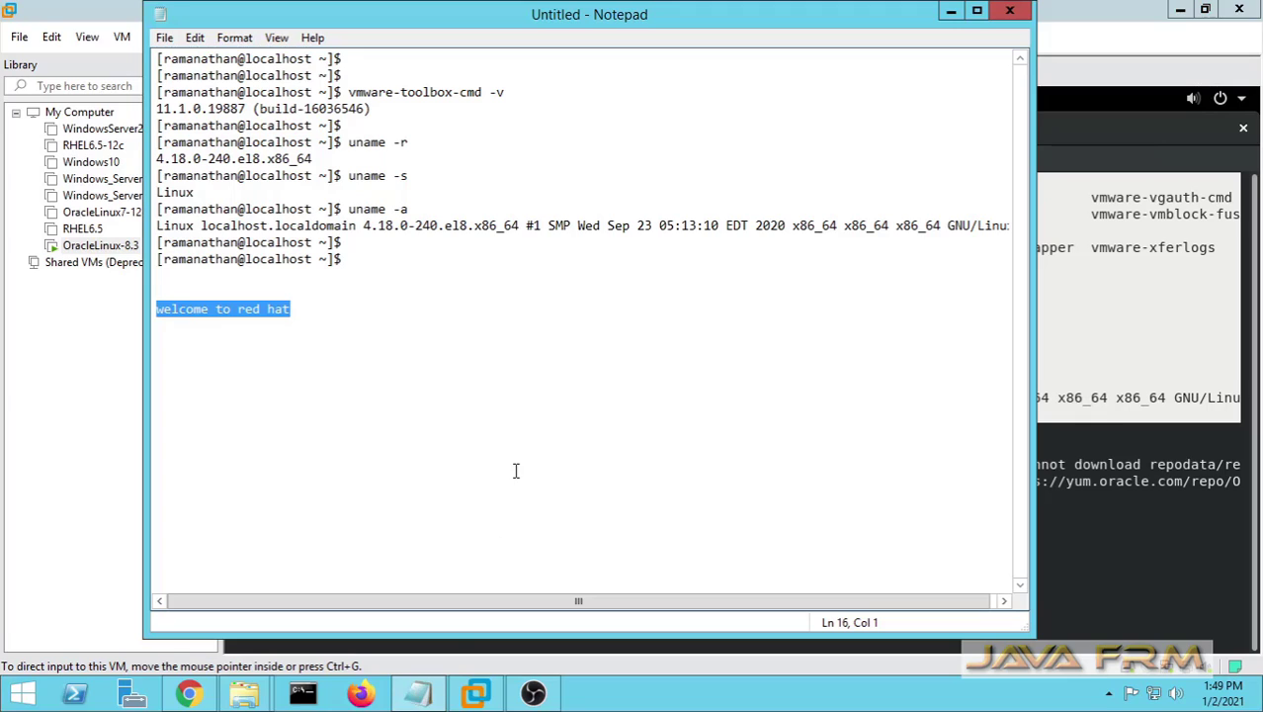
pyautogui.hotkey('ctrl', 'a')
pyautogui.press('BackSpace')
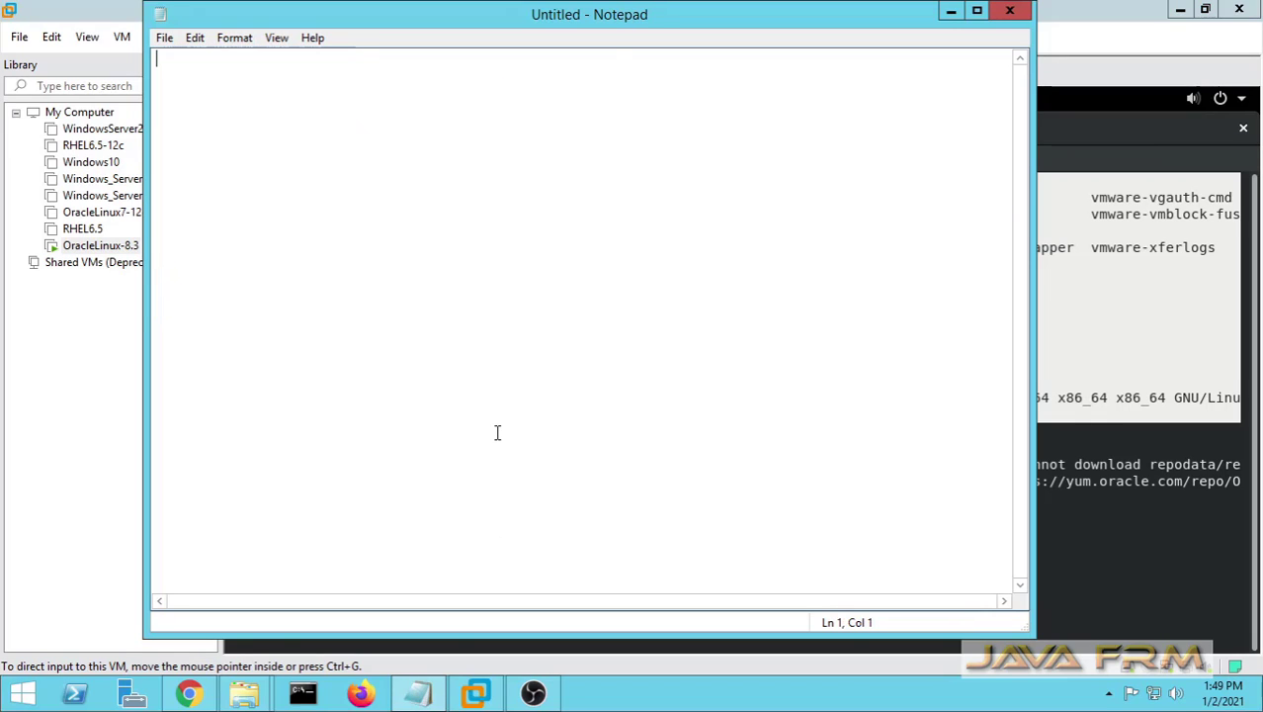
pyautogui.hotkey('ctrl', 'v')
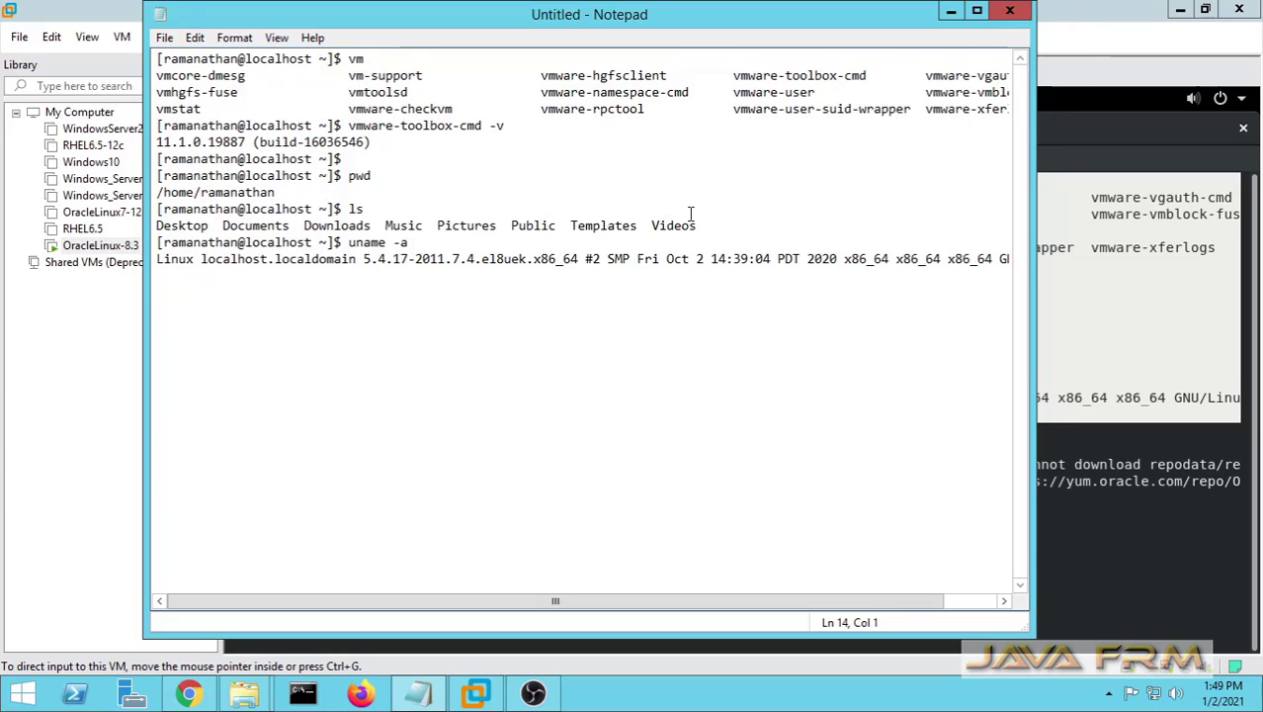
pyautogui.click(949, 13)
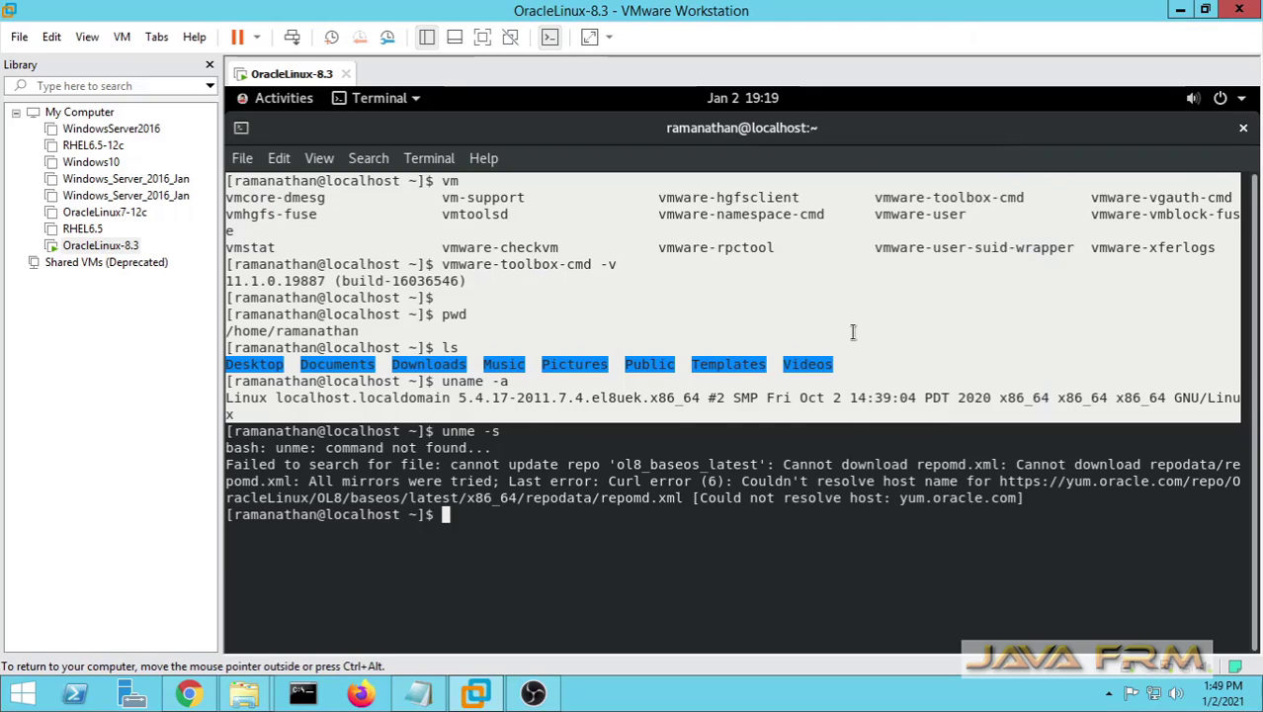
# Clear the terminal screen in the virtual machine and close the terminal window.
pyautogui.write('clear')
pyautogui.press('Return')
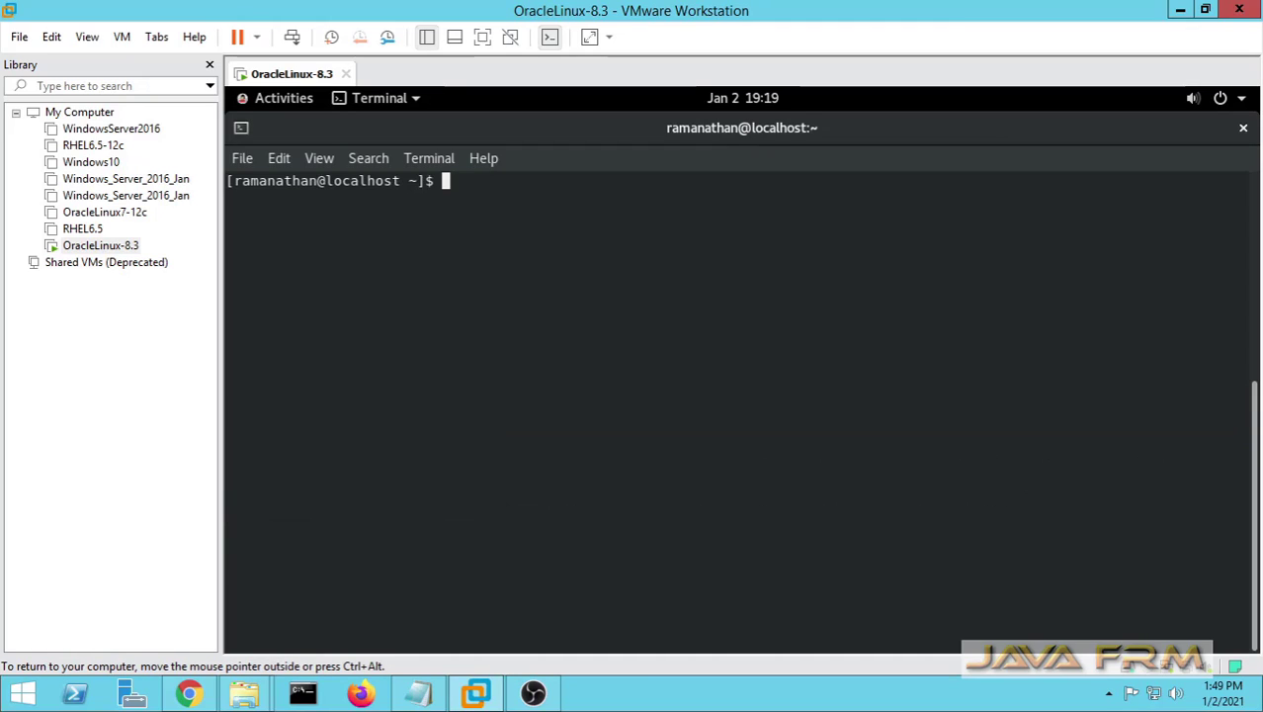
pyautogui.click(1244, 128)
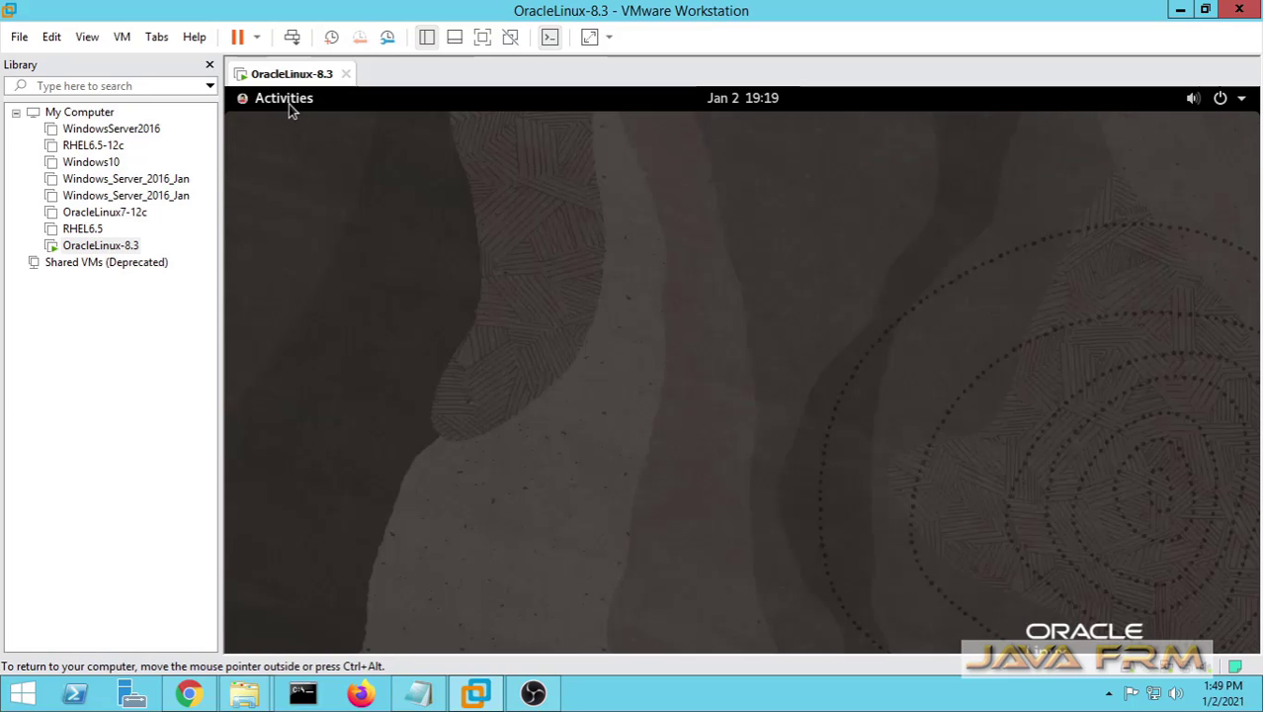